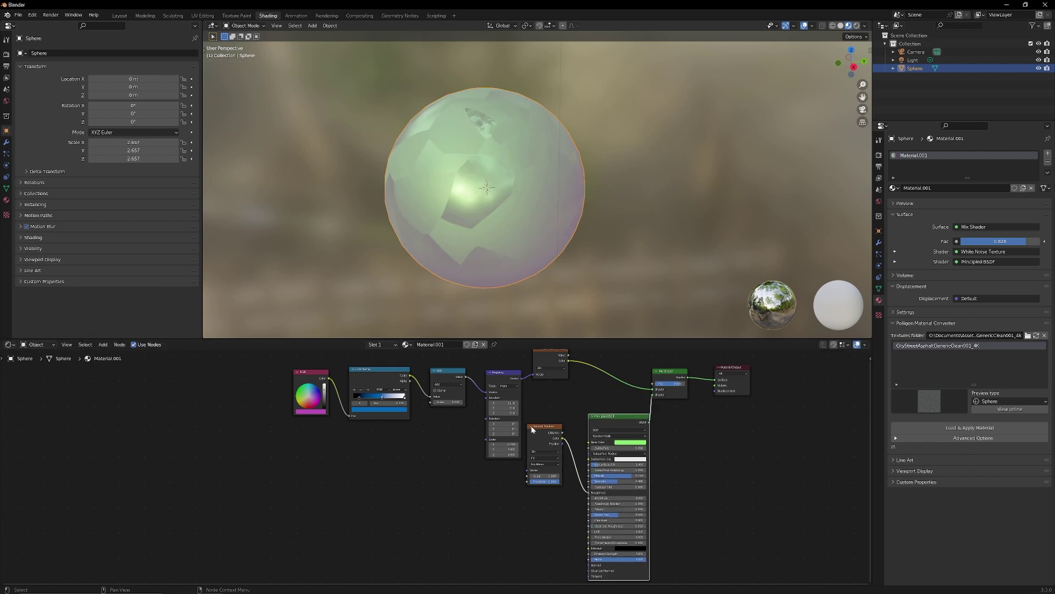
Step: Set the Mix Shader factor of the sphere's material to 0.872
middle_click_drag(435, 209, 483, 172)
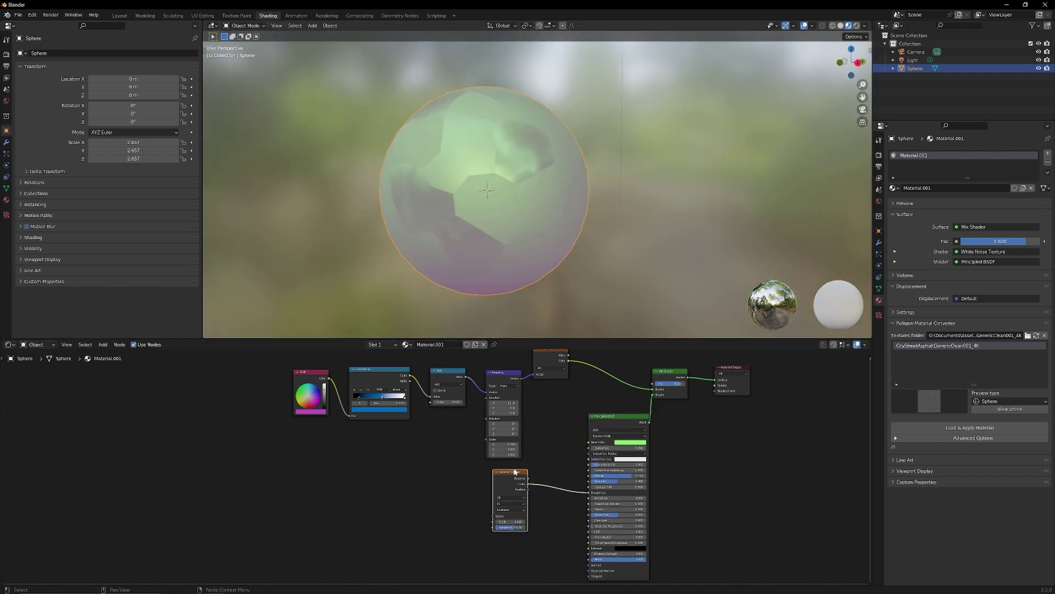
mouse_move(663, 383)
left_mouse_down()
mouse_move(654, 383)
mouse_move(665, 383)
left_mouse_up()
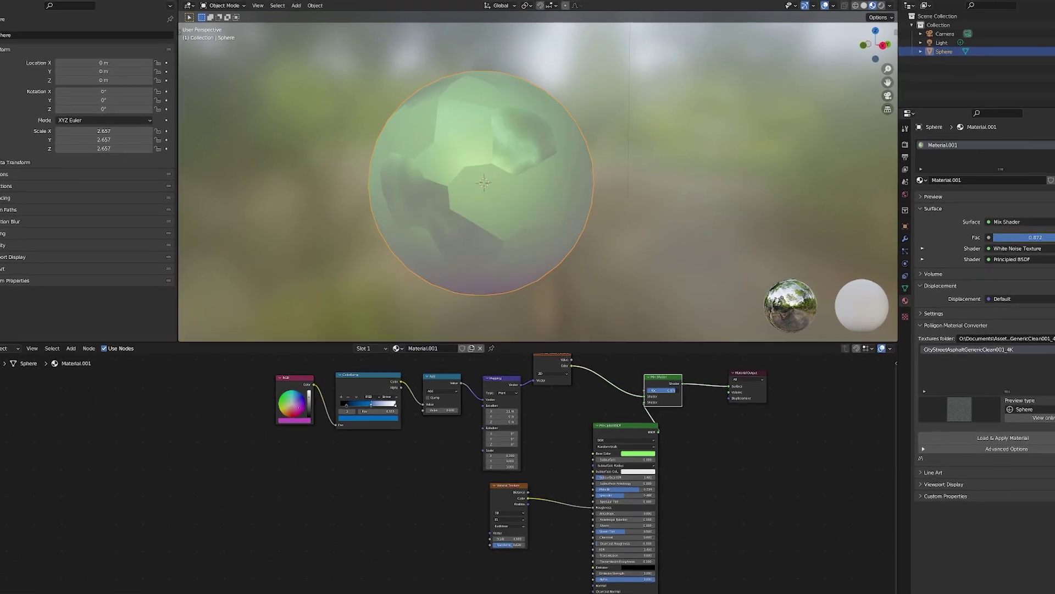
left_click_drag(624, 416, 603, 415)
left_click(618, 440)
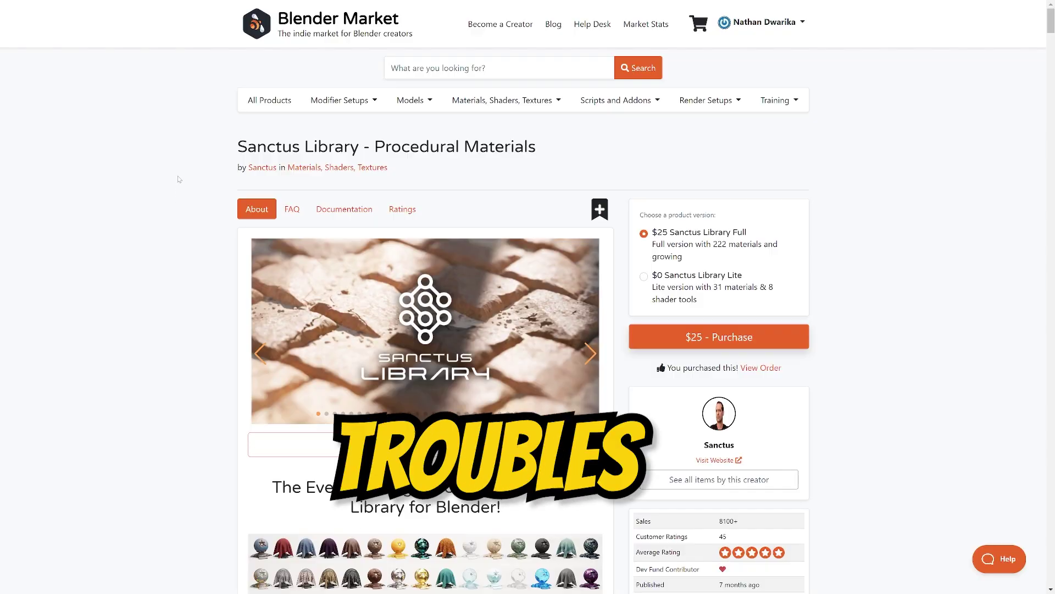
Step: Switch to the Sanctus Library page on Blender Market and browse the material previews in its image gallery
scroll(170, 234, "up", 1, "ctrl")
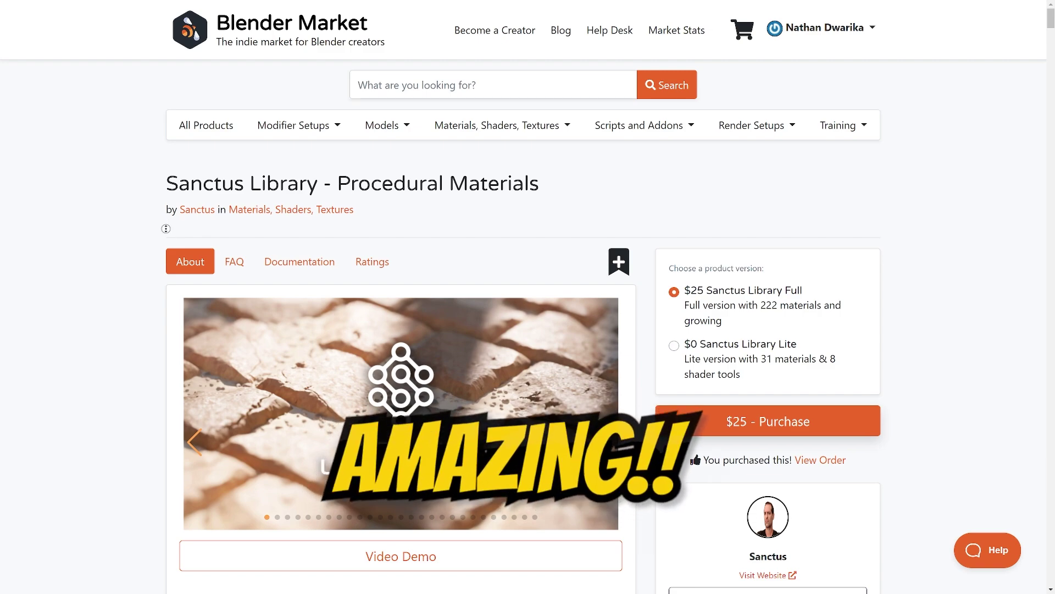
scroll(167, 253, "down", 3)
scroll(164, 273, "down", 2)
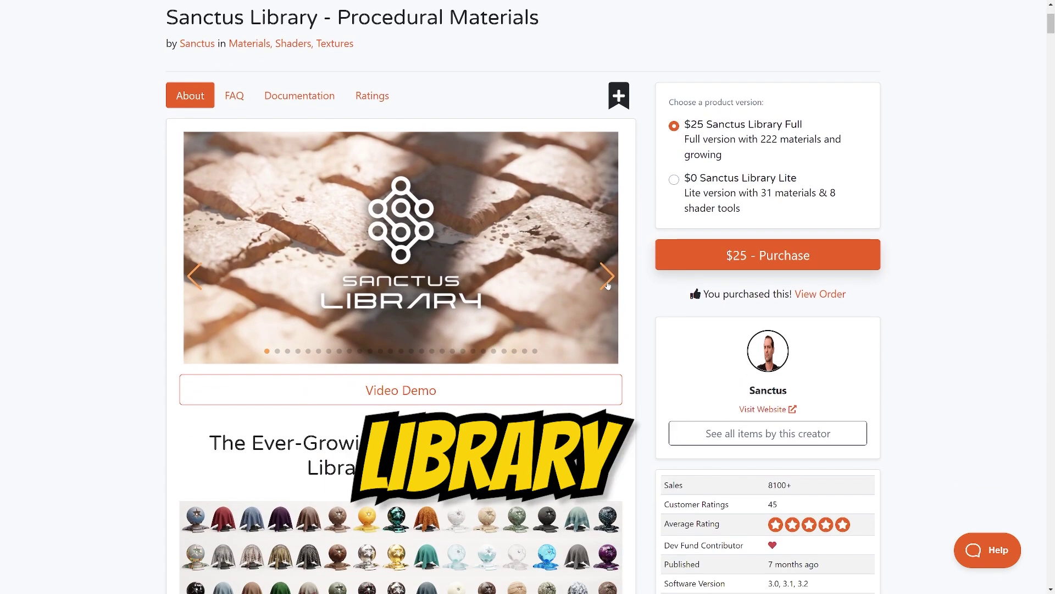
left_click(608, 285)
left_click(608, 285)
left_click(608, 284)
left_click(607, 285)
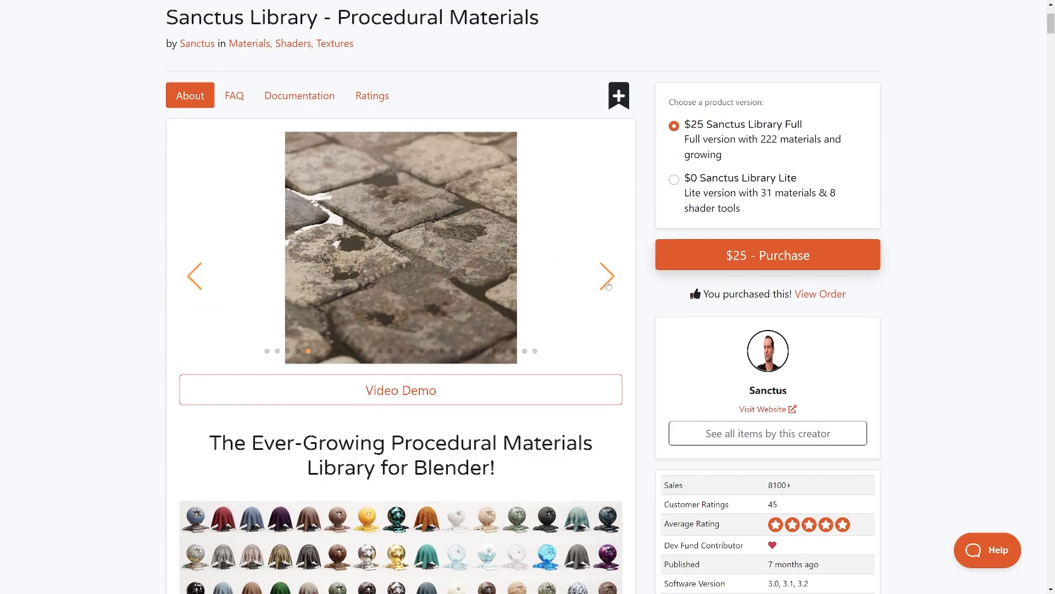
left_click(608, 285)
left_click(608, 285)
left_click(608, 284)
left_click(608, 284)
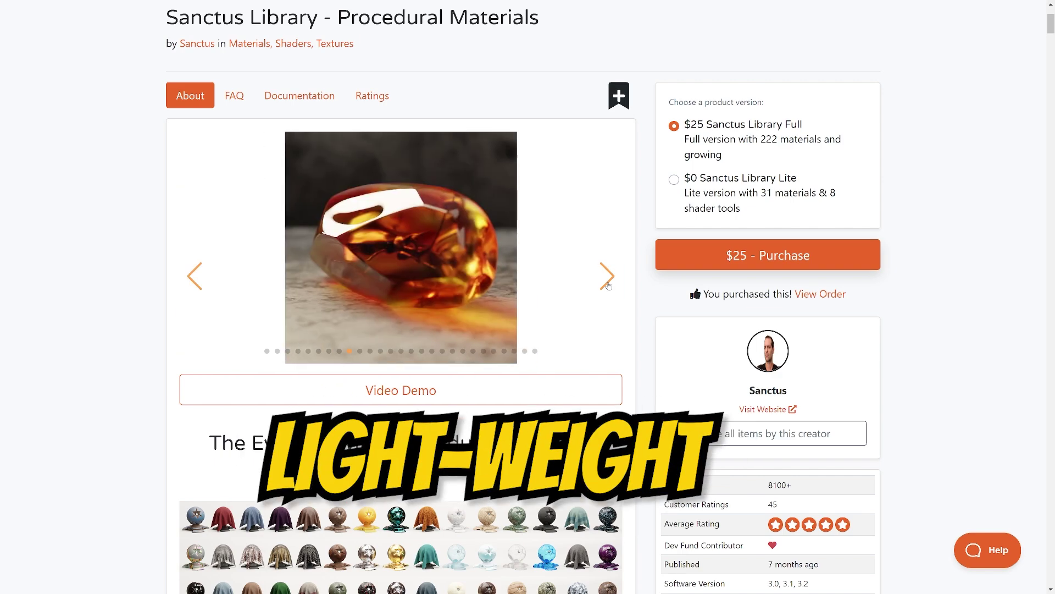
left_click(608, 284)
left_click(608, 284)
left_click(608, 284)
left_click(608, 285)
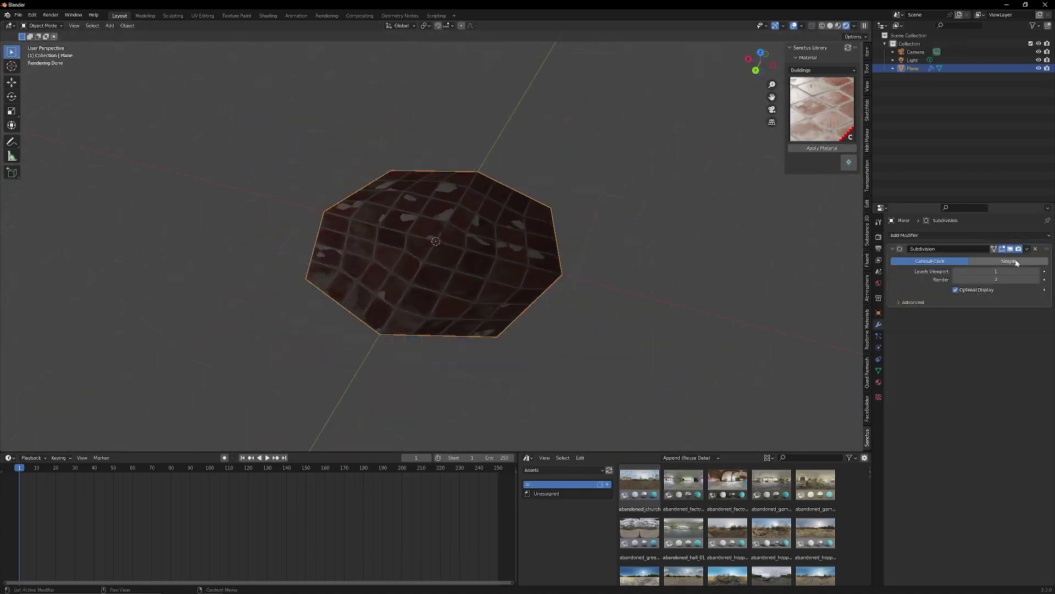
Step: In Blender, set the plane's Subdivision modifier to Simple and its tile material's displacement method to Displacement Only
left_click(1016, 263)
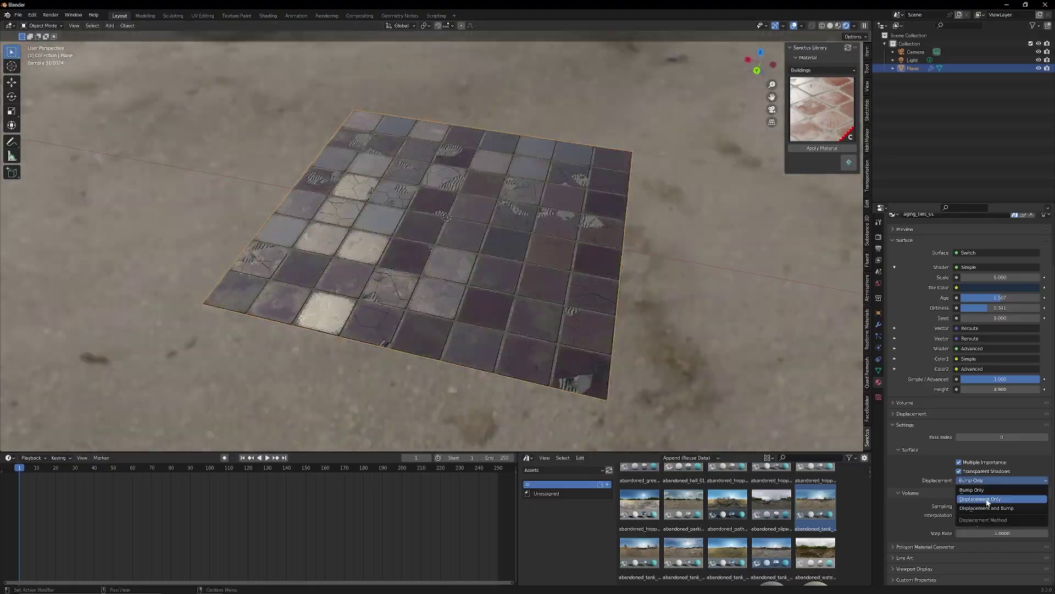
left_click(987, 500)
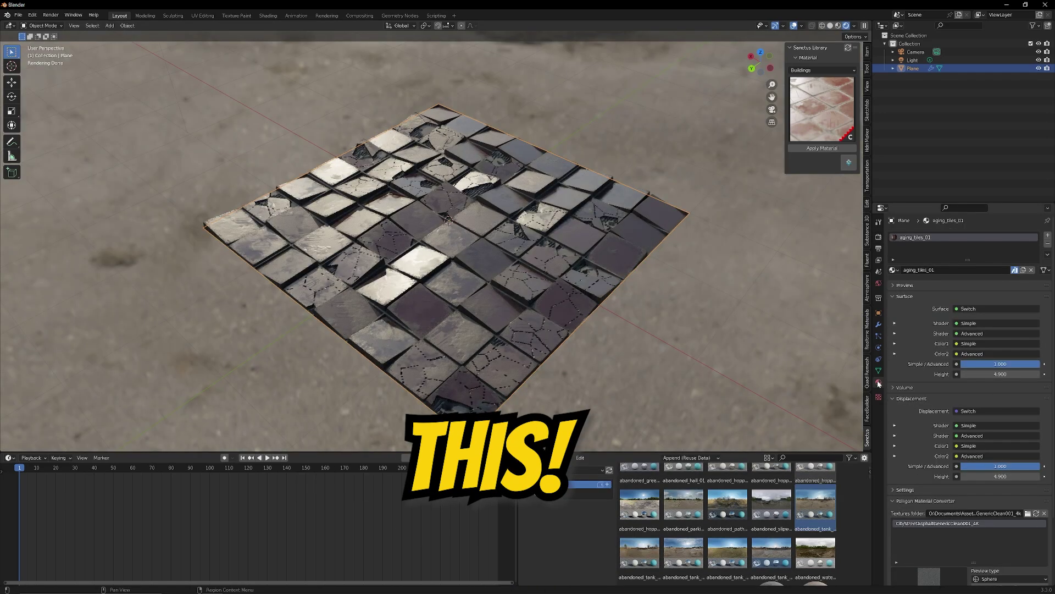
left_click(894, 323)
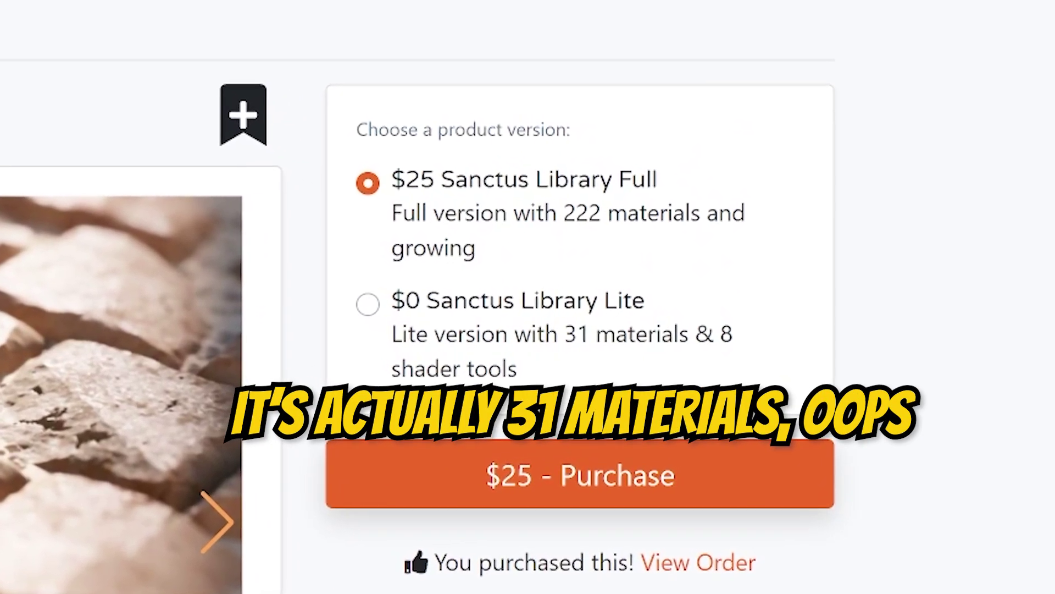
Step: Return to the Blender Market product page and look through the first gallery images of Sanctus Library
scroll(165, 273, "down", 3)
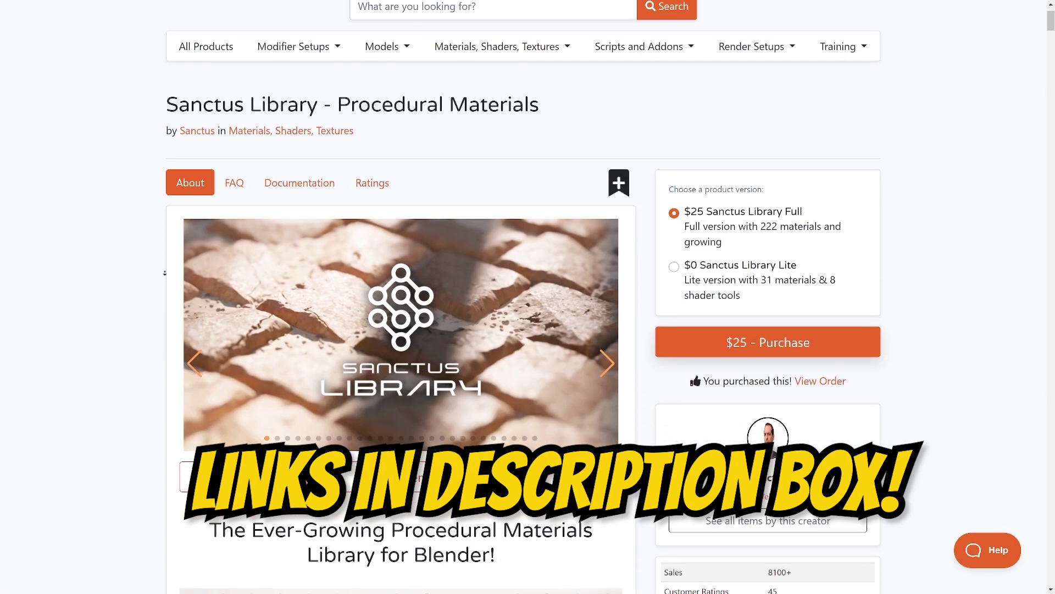
left_click(607, 285)
left_click(607, 284)
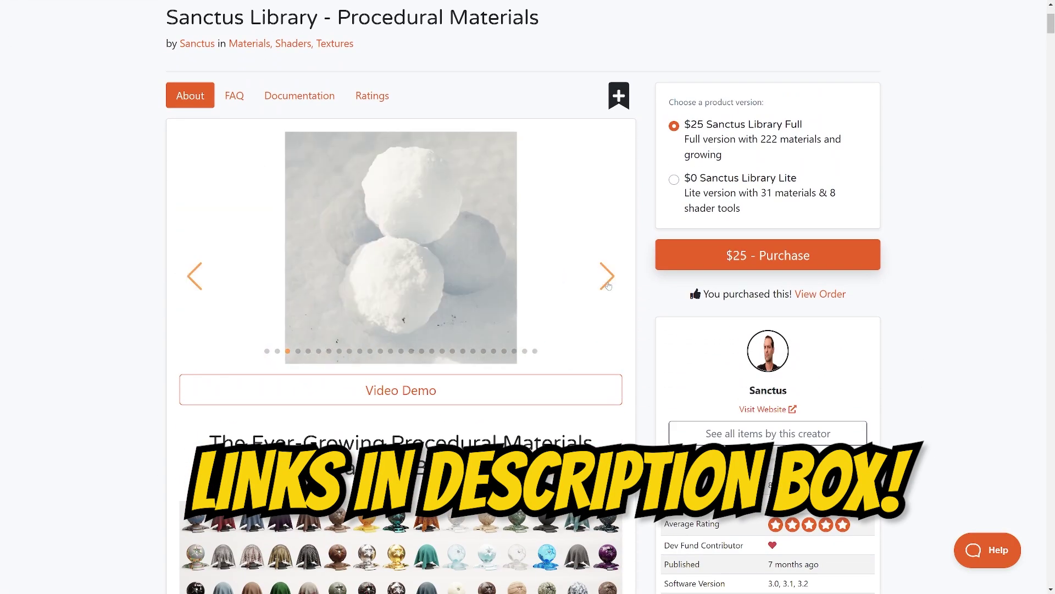
left_click(608, 286)
left_click(607, 285)
left_click(608, 286)
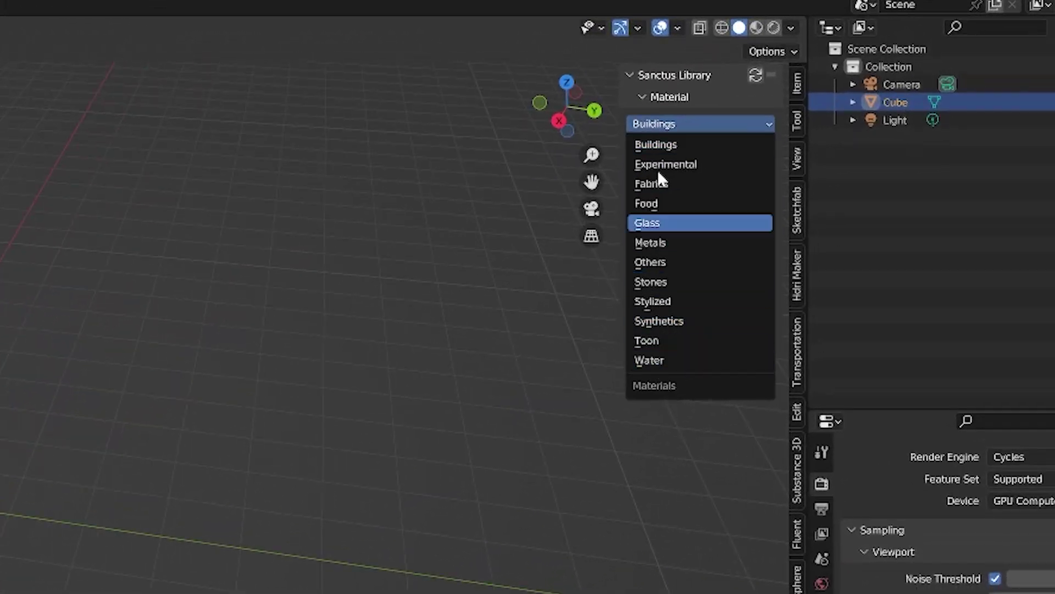
Step: Switch to Blender and examine the Sanctus Library material categories and the Buildings material previews
left_click(682, 125)
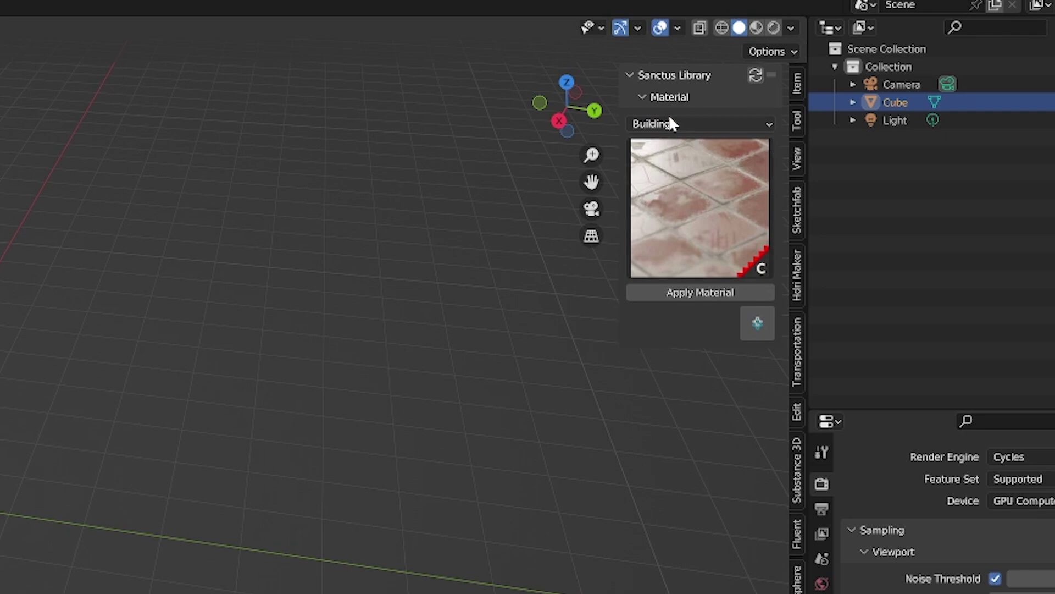
left_click(684, 125)
left_click(684, 127)
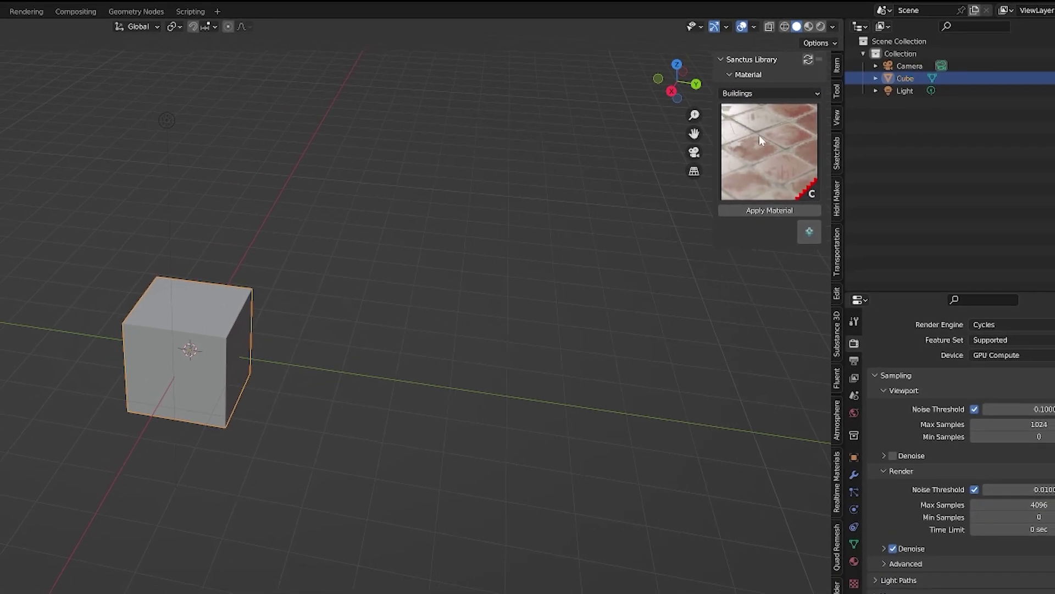
left_click(737, 183)
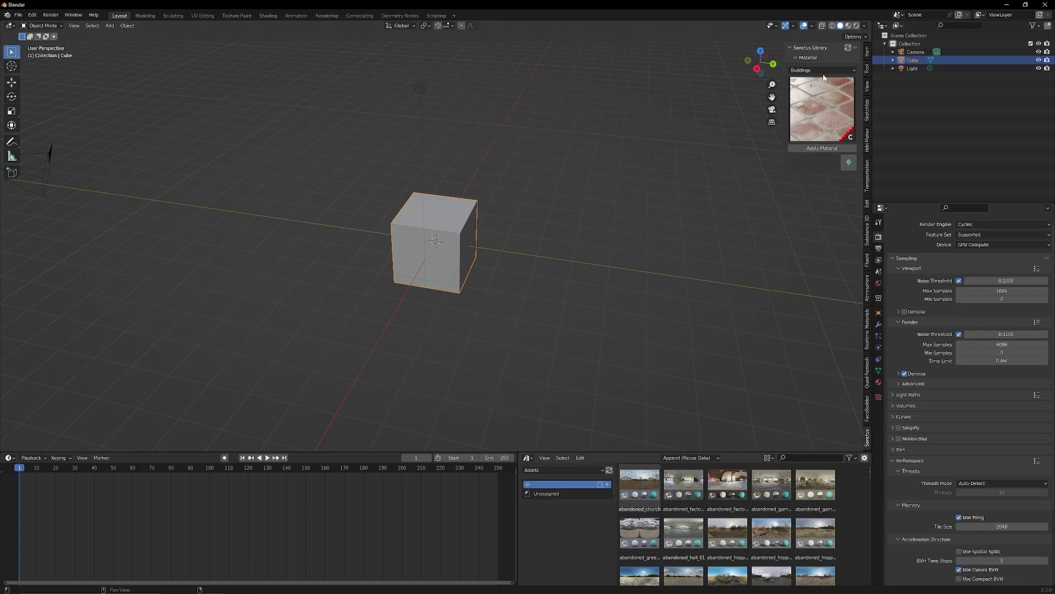
left_click(813, 121)
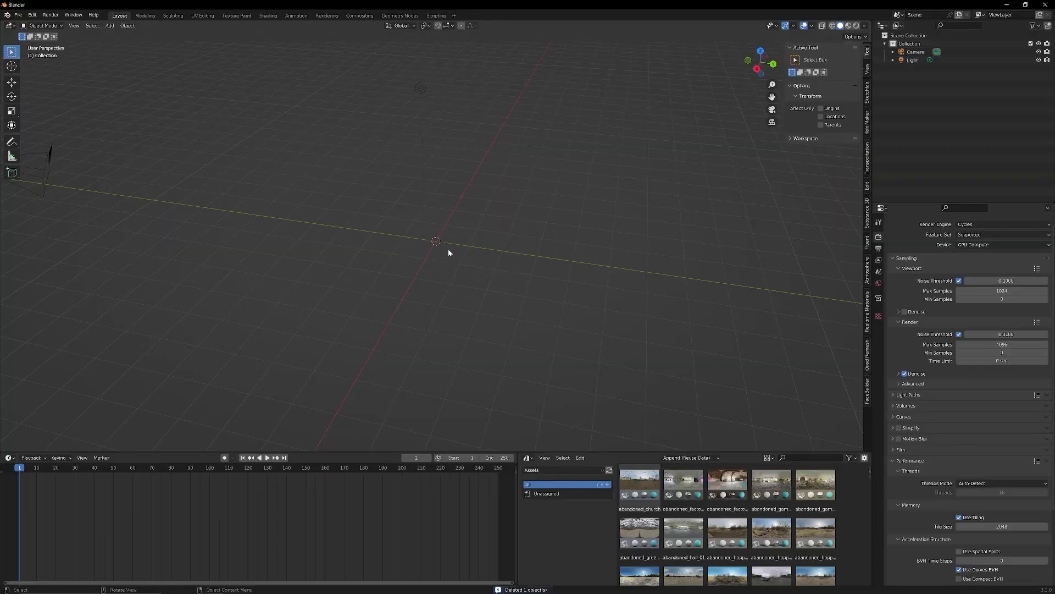
Step: Add a plane mesh at the scene origin and scale it by 2
key("shift+a")
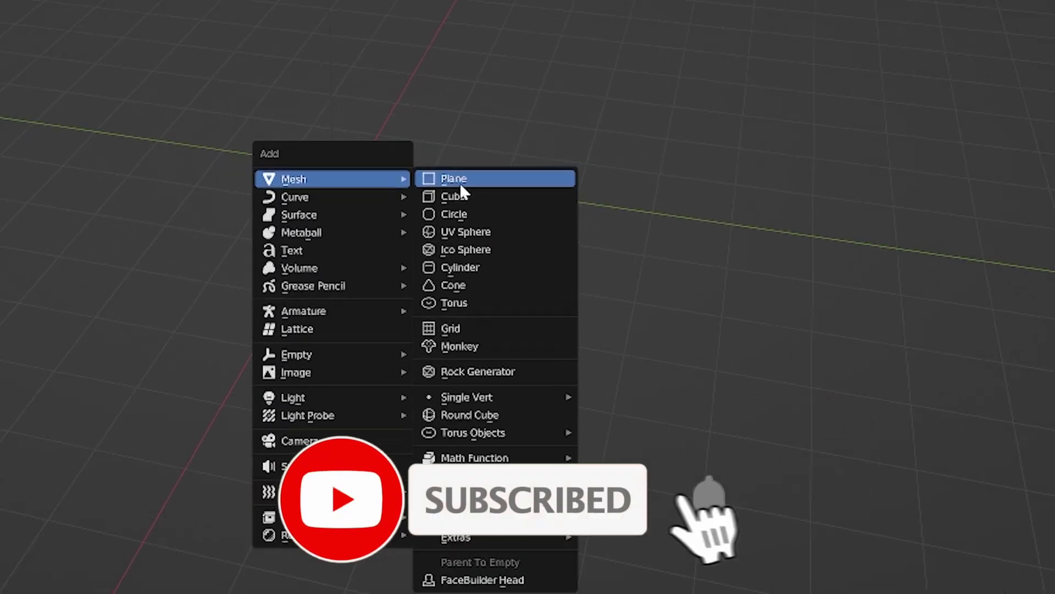
left_click(471, 246)
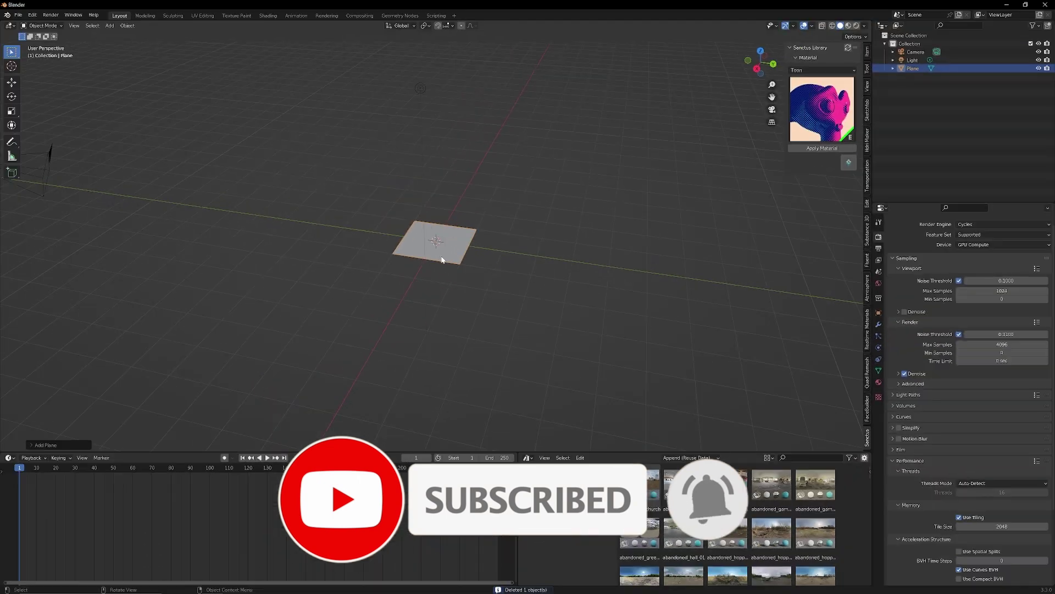
type("2")
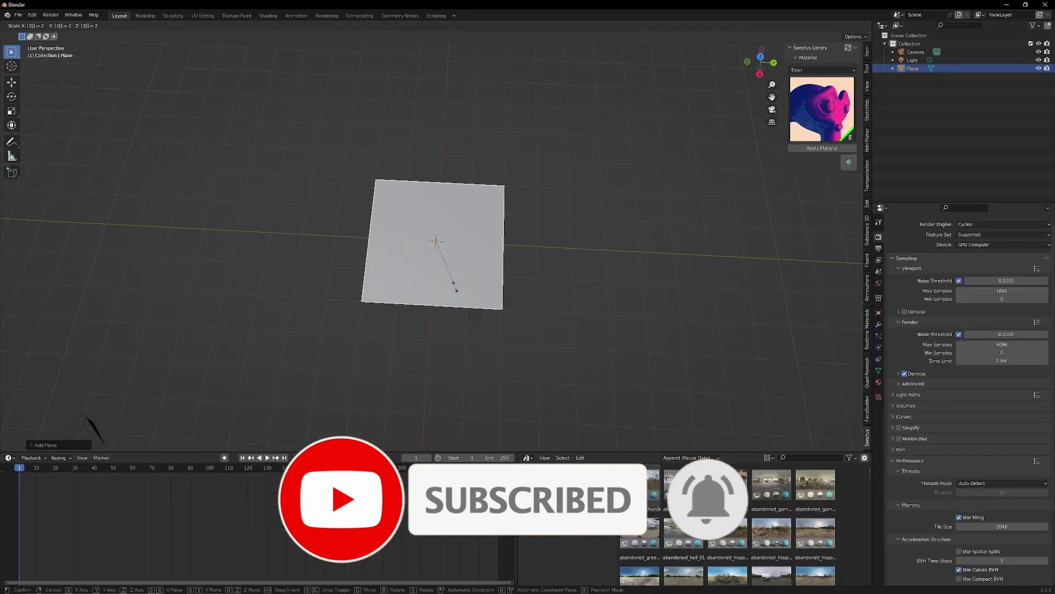
key("Return")
scroll(457, 290, "up", 2)
middle_click_drag(457, 290, 433, 284)
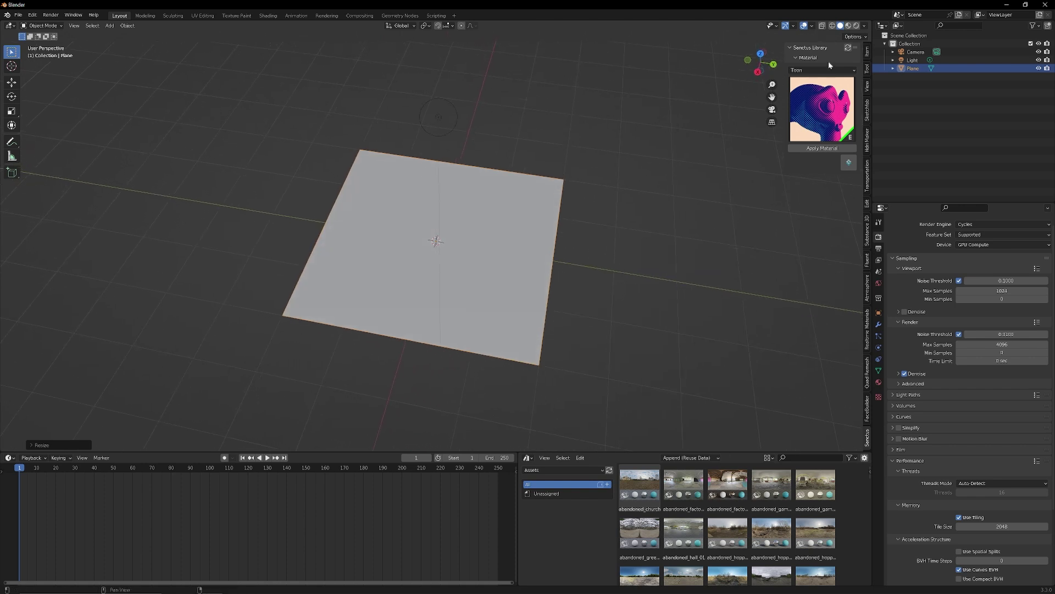
Step: Apply the first Aging Tiles material from the Sanctus Library's Buildings category to the plane and inspect it in rendered view
left_click(823, 109)
left_click(833, 108)
left_click(808, 106)
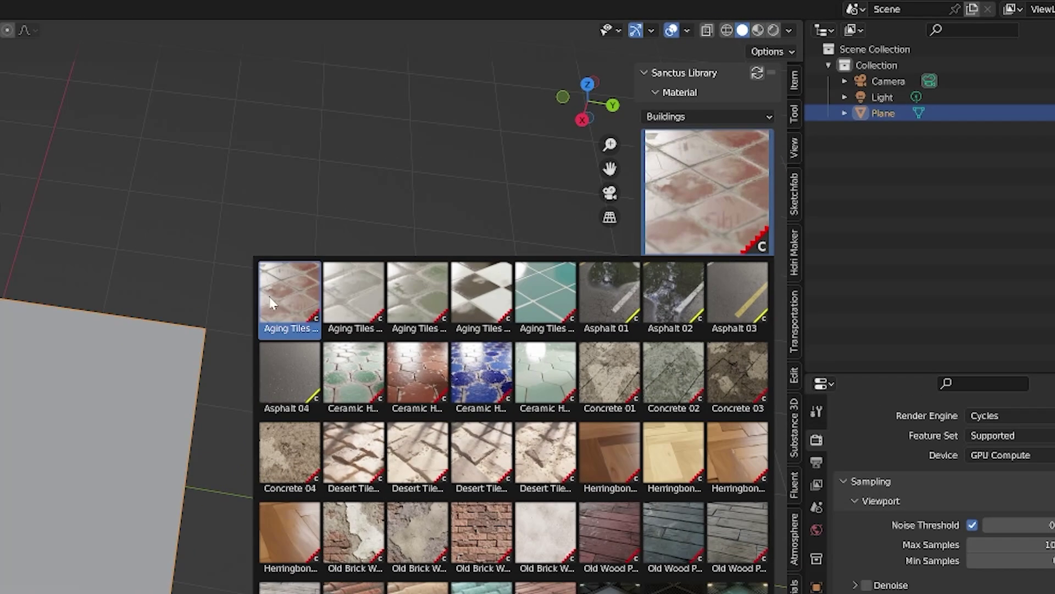
left_click(603, 164)
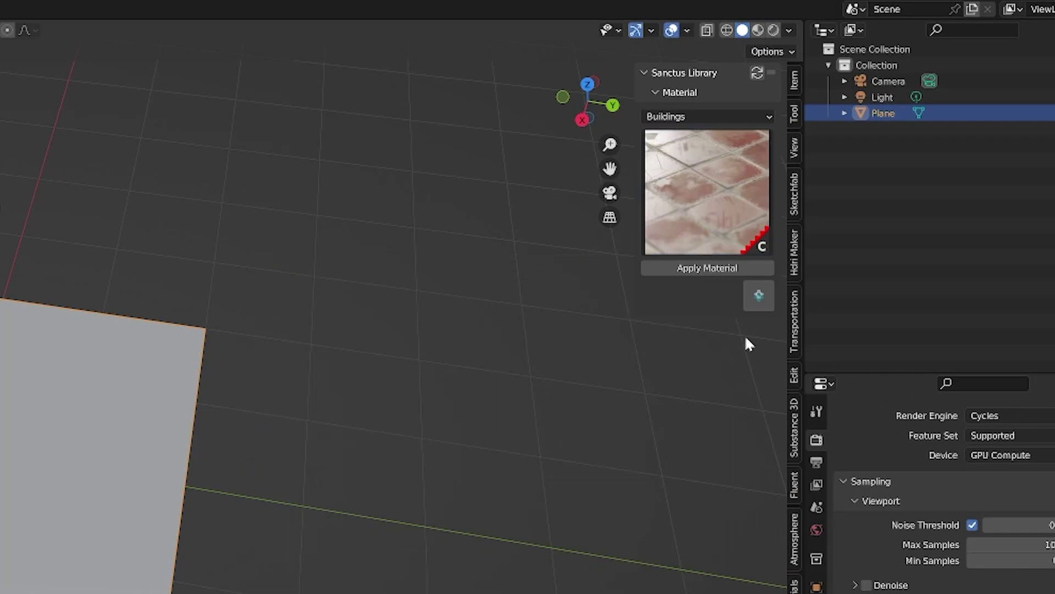
left_click(685, 269)
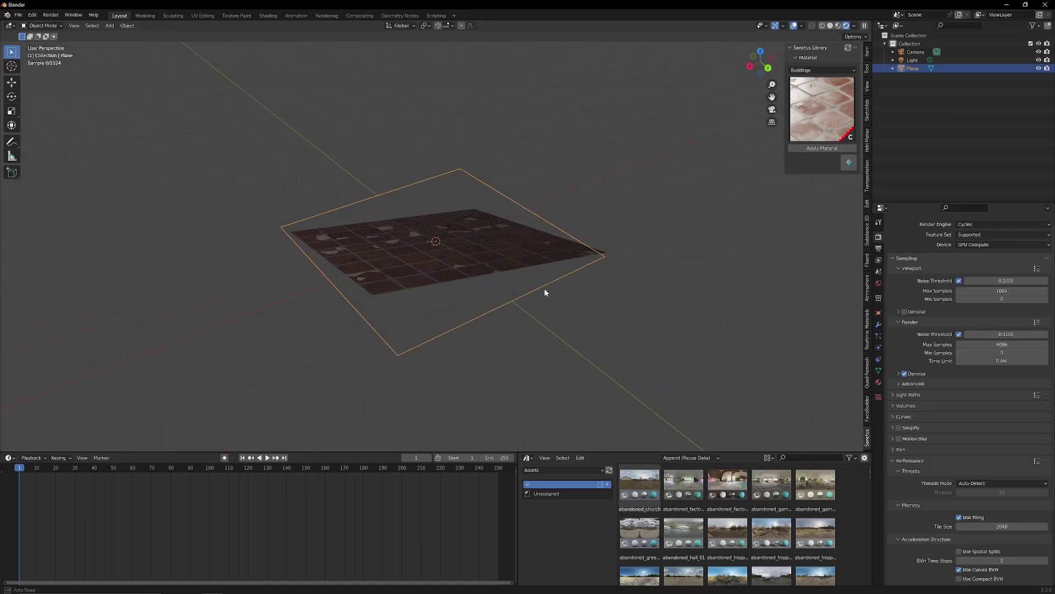
middle_click_drag(545, 292, 365, 295)
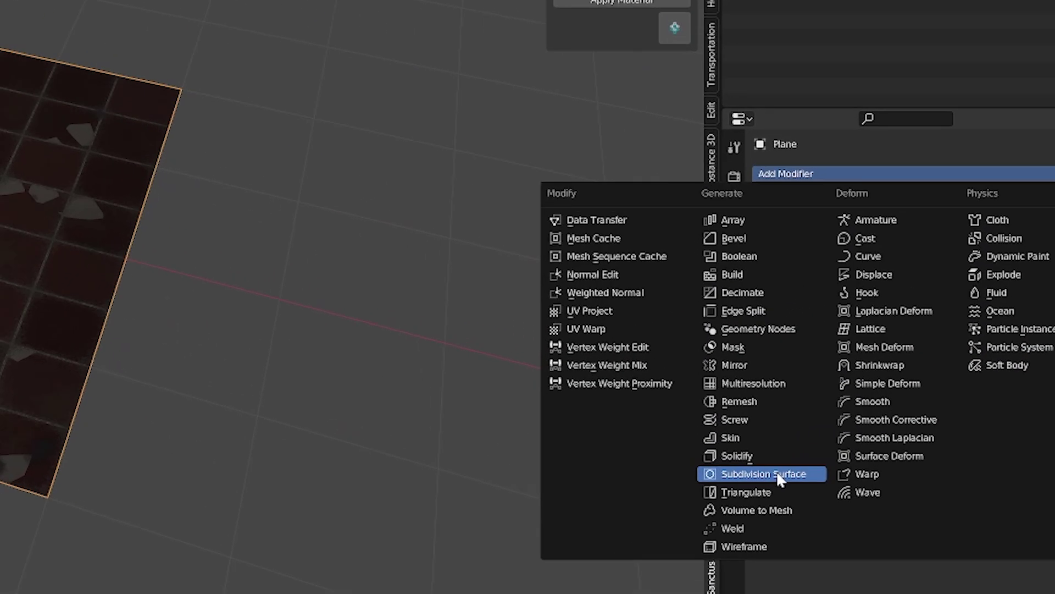
Step: Add a Subdivision Surface modifier to the plane, using the Simple type and raised viewport and render levels
left_click(780, 475)
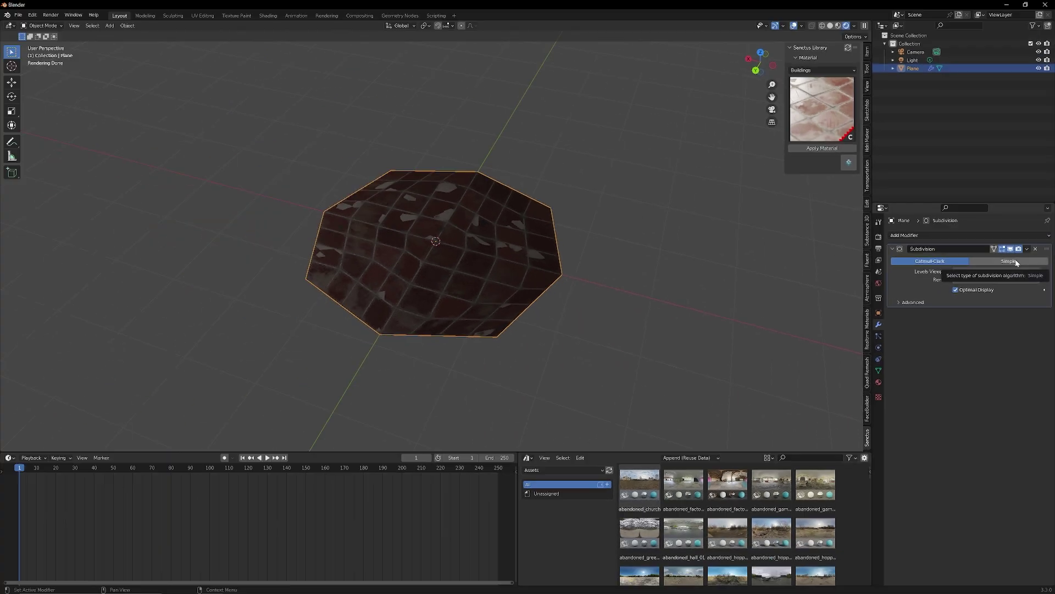
left_click(1015, 261)
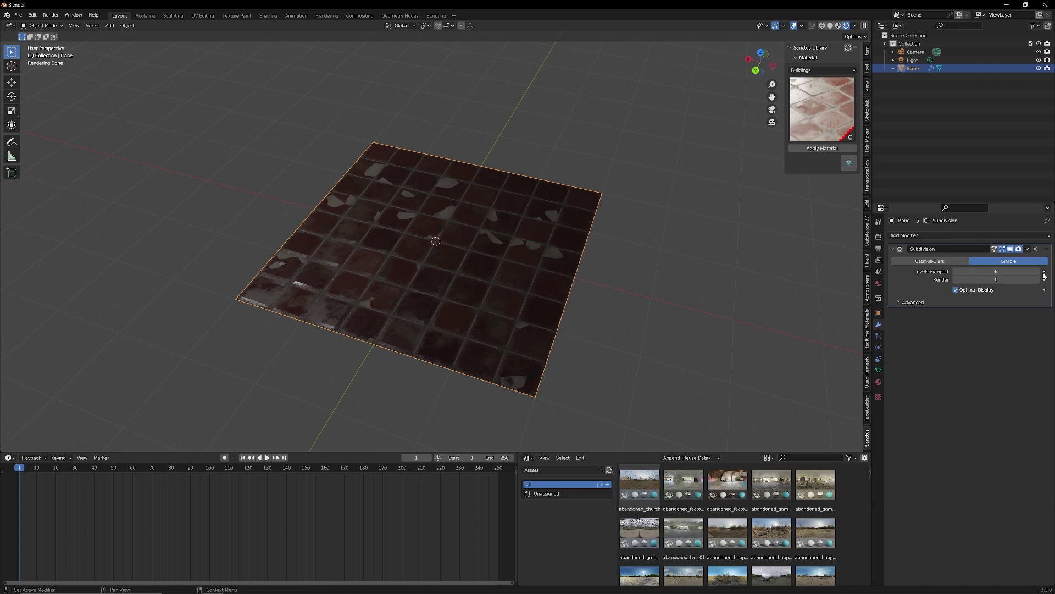
middle_click_drag(476, 299, 396, 333)
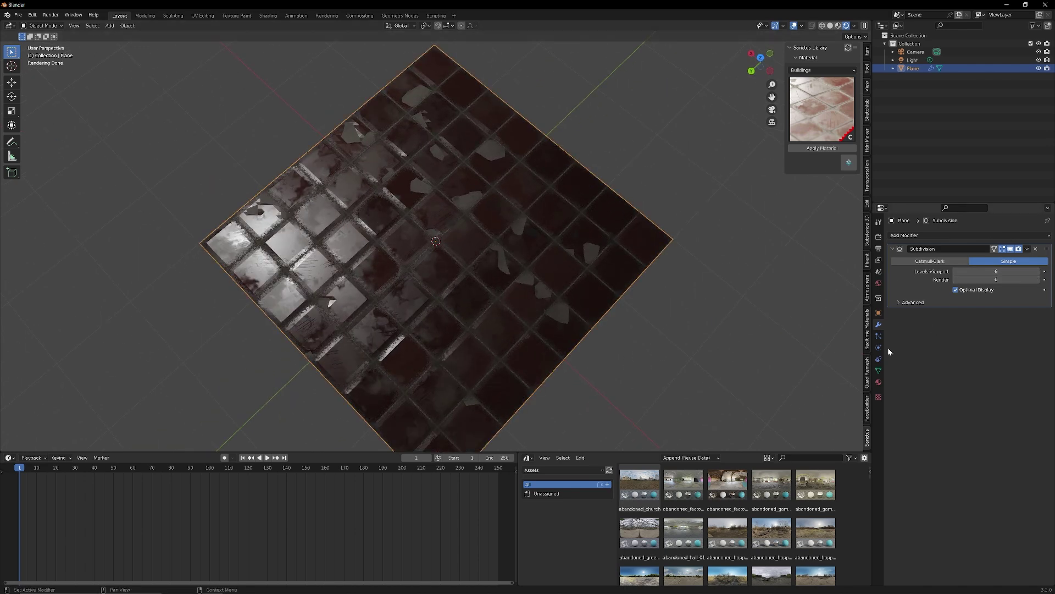
Step: Set the height of the plane's aging_tiles_01 material to 4.900
left_click(879, 383)
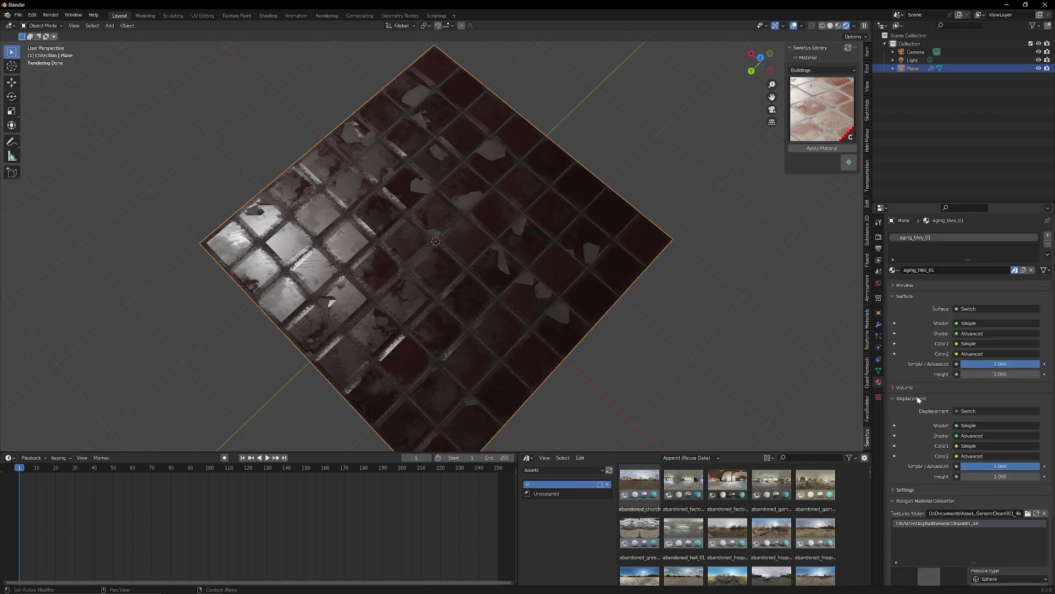
scroll(997, 355, "down", 4)
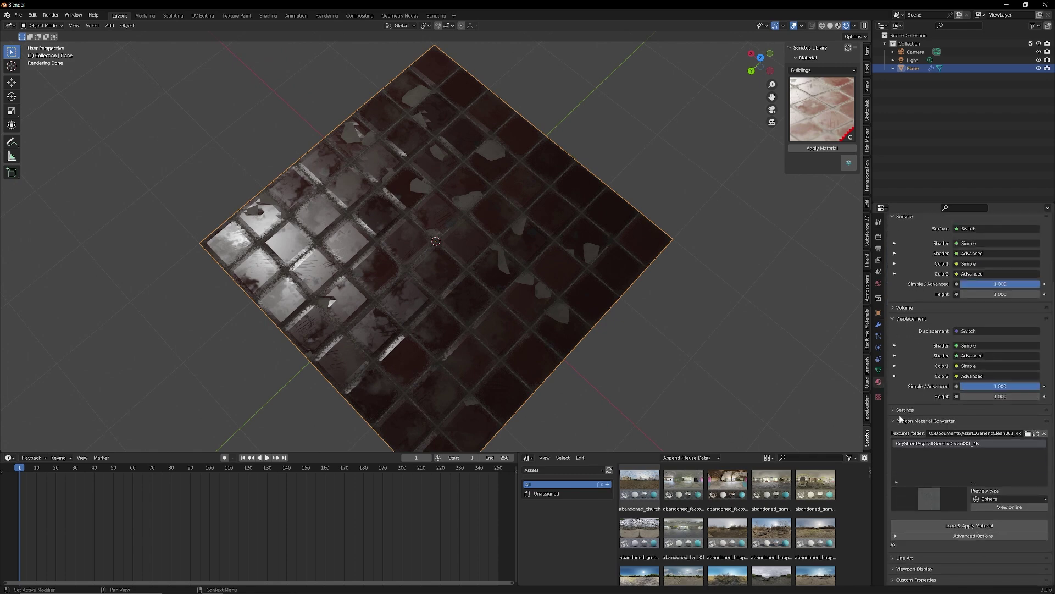
middle_click_drag(573, 343, 551, 327)
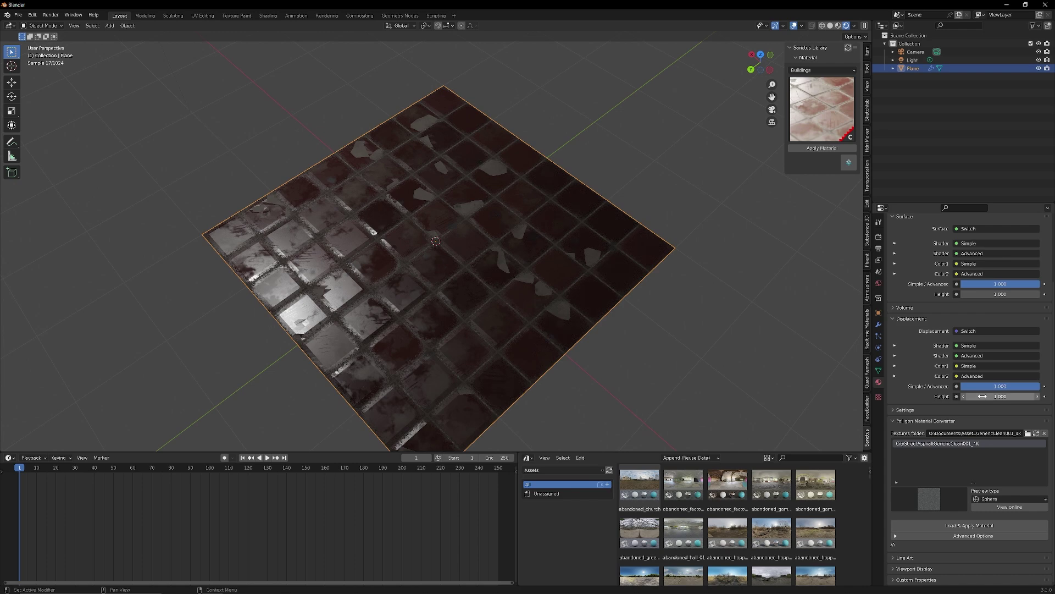
left_click_drag(1001, 397, 1036, 397)
middle_click_drag(566, 369, 618, 324)
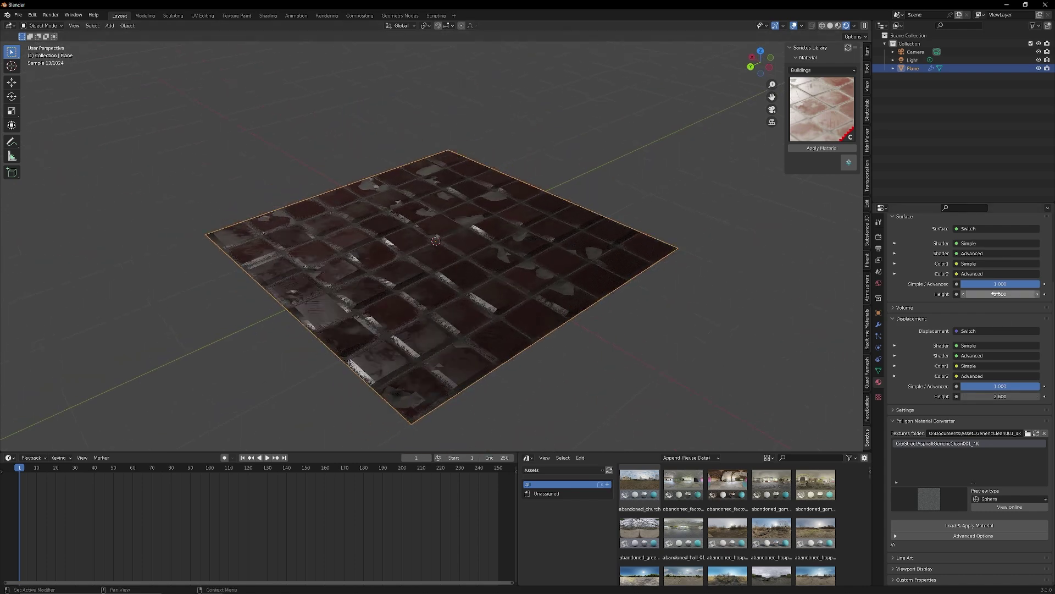
left_click_drag(1000, 294, 1023, 293)
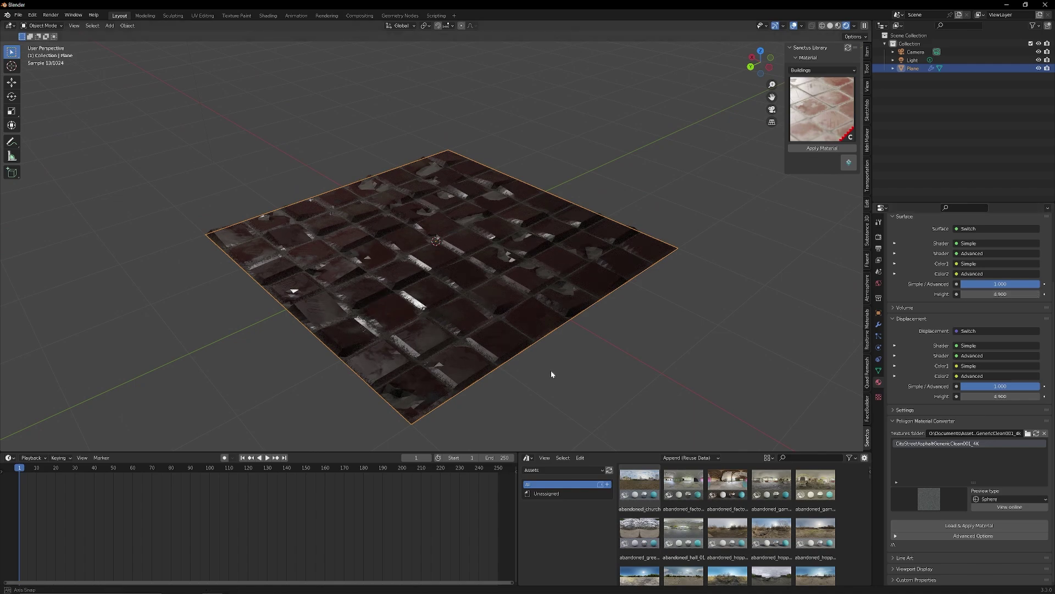
middle_click_drag(552, 374, 531, 375)
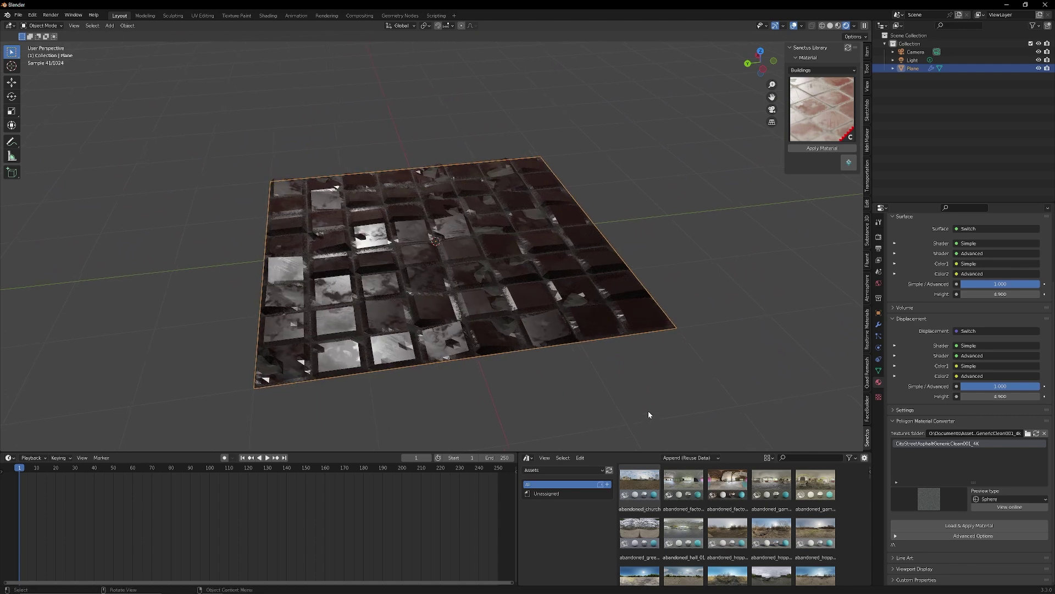
Step: Light the scene with an abandoned_tank HDRI environment from the asset library and view the tiled plane under it
scroll(732, 523, "down", 3)
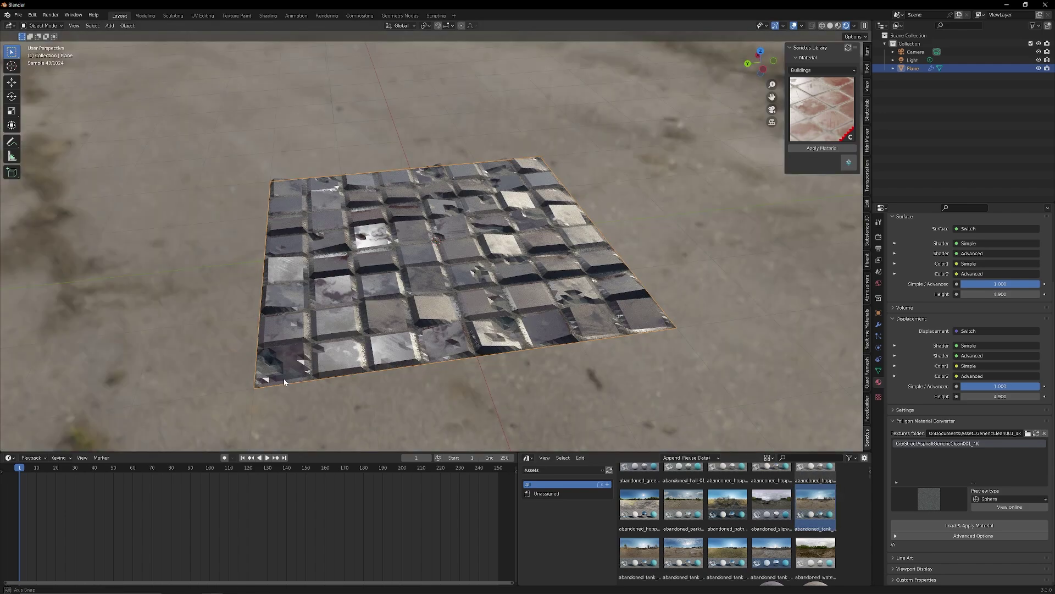
middle_click_drag(284, 378, 345, 292)
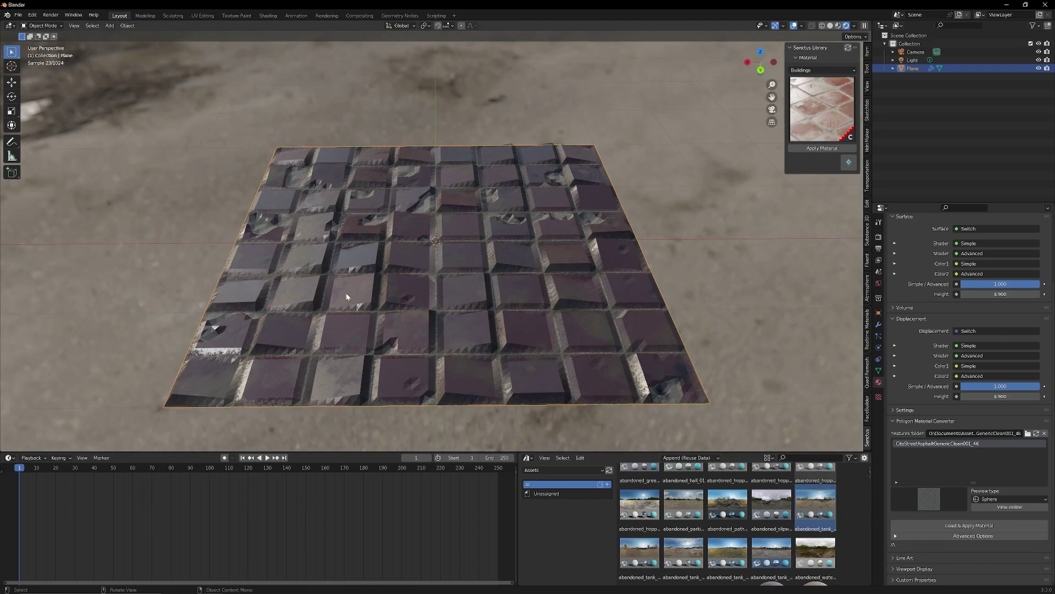
Step: Add a Subdivision Surface modifier to the tiled plane, using the Simple type with the viewport level set to 3
left_click(879, 325)
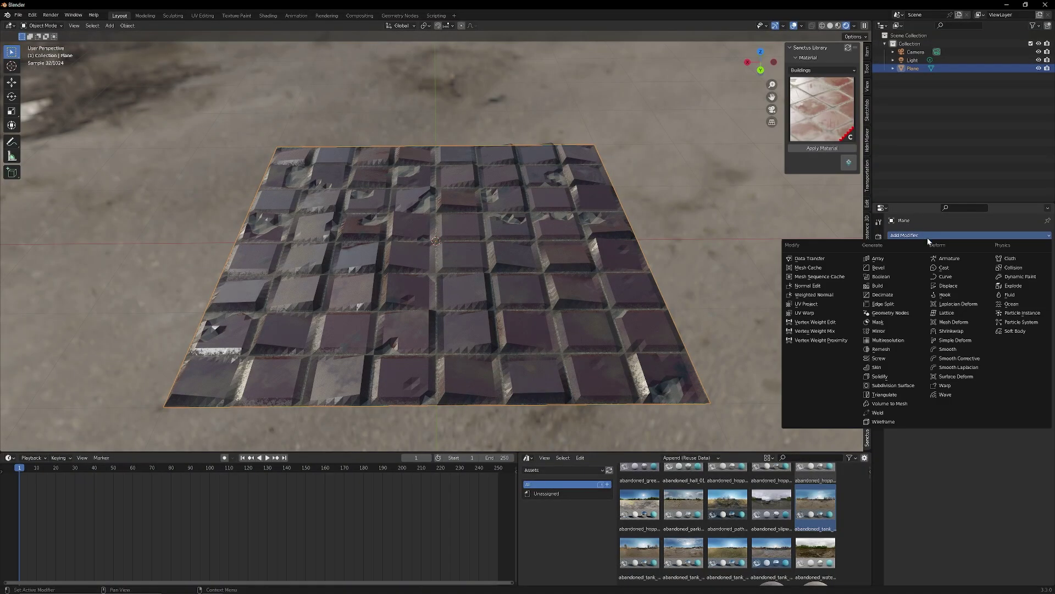
left_click(893, 386)
left_click(1008, 260)
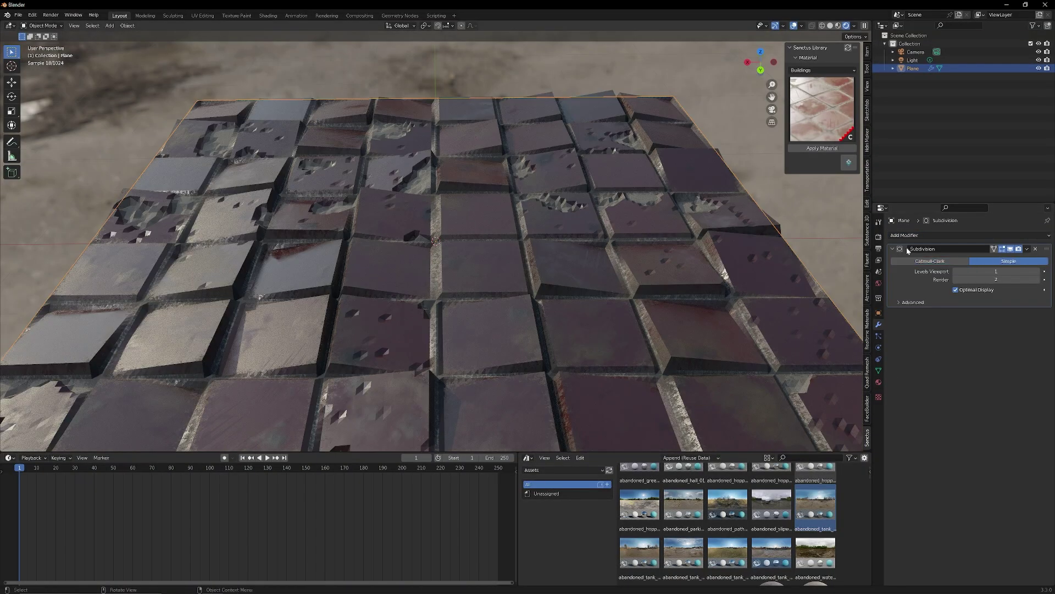
left_click(1036, 272)
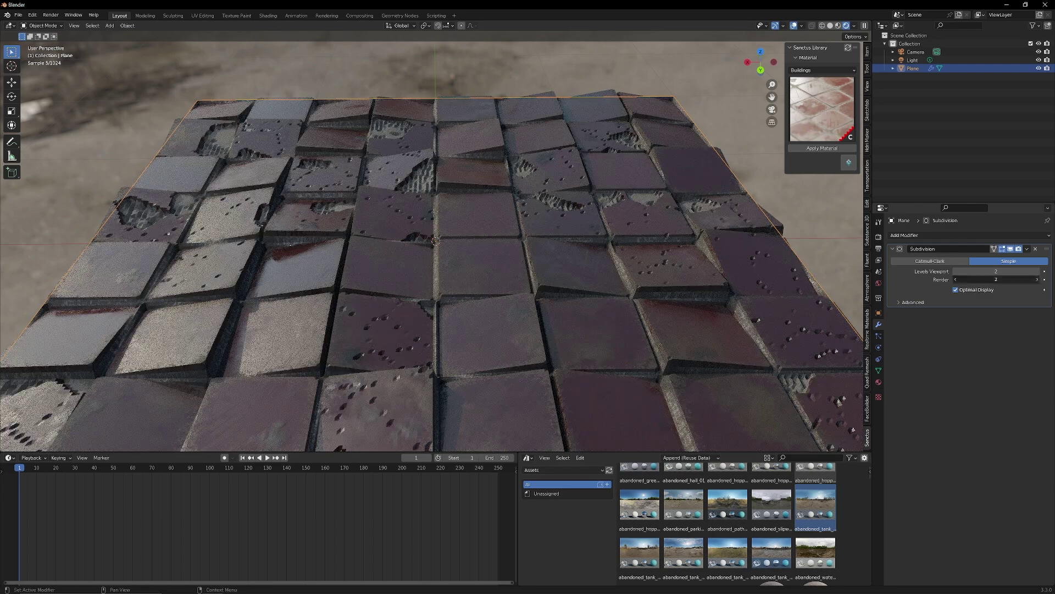
left_click(1036, 271)
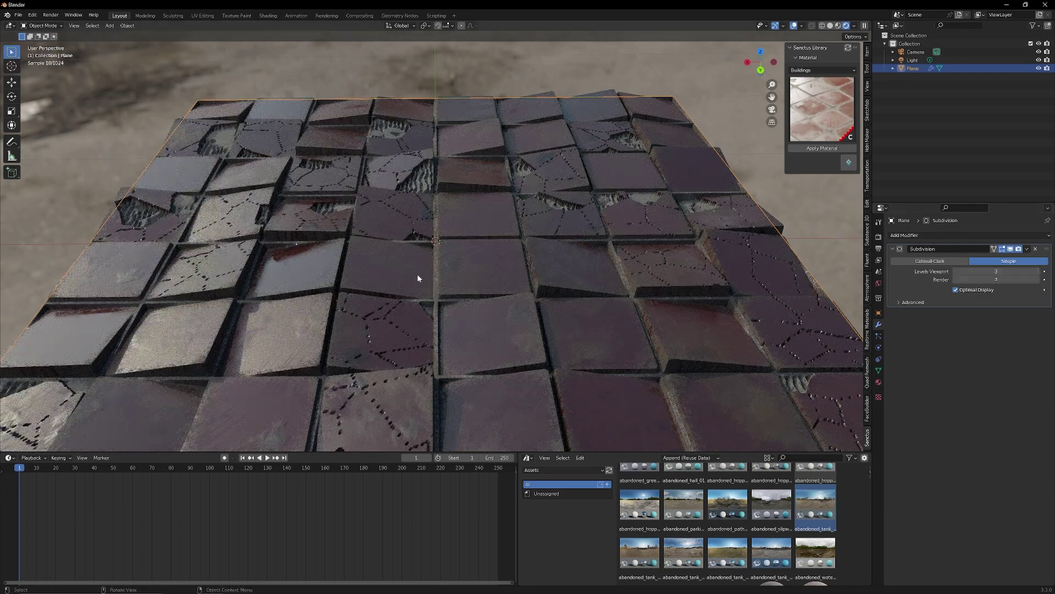
Step: Set the displacement method of the aging_tiles_01 material to Bump Only and inspect the flat tiles
middle_click_drag(418, 278, 385, 314)
scroll(352, 263, "down", 4)
scroll(381, 302, "up", 3)
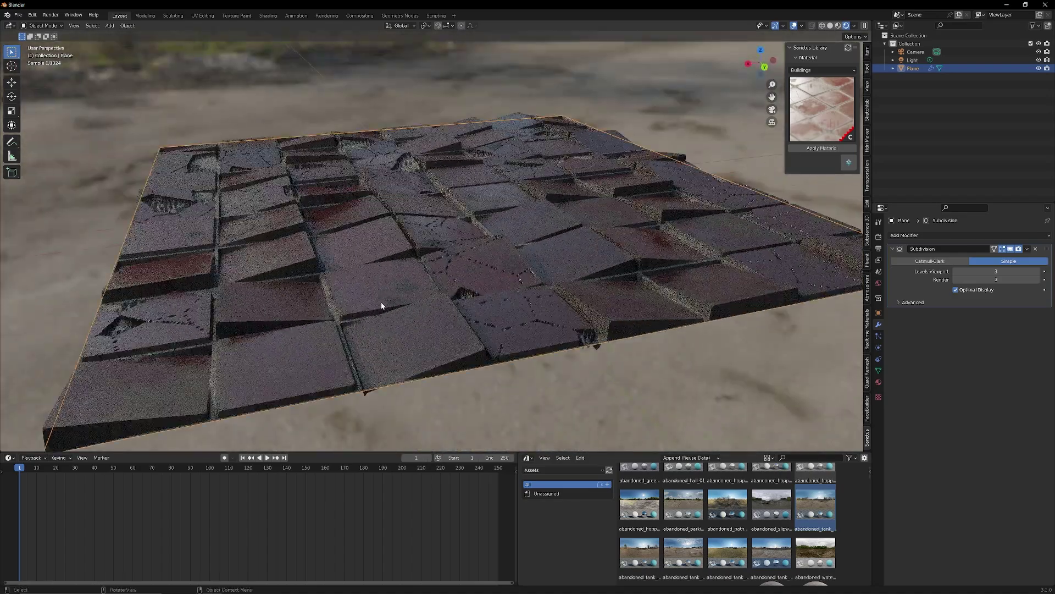
middle_click_drag(418, 257, 450, 306)
scroll(449, 305, "down", 3)
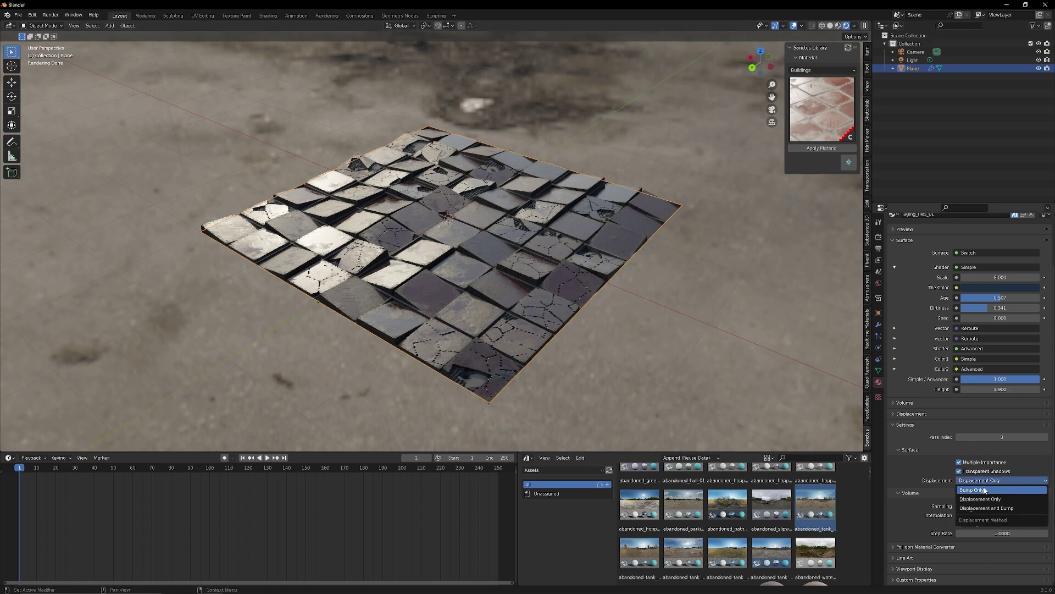
left_click(972, 489)
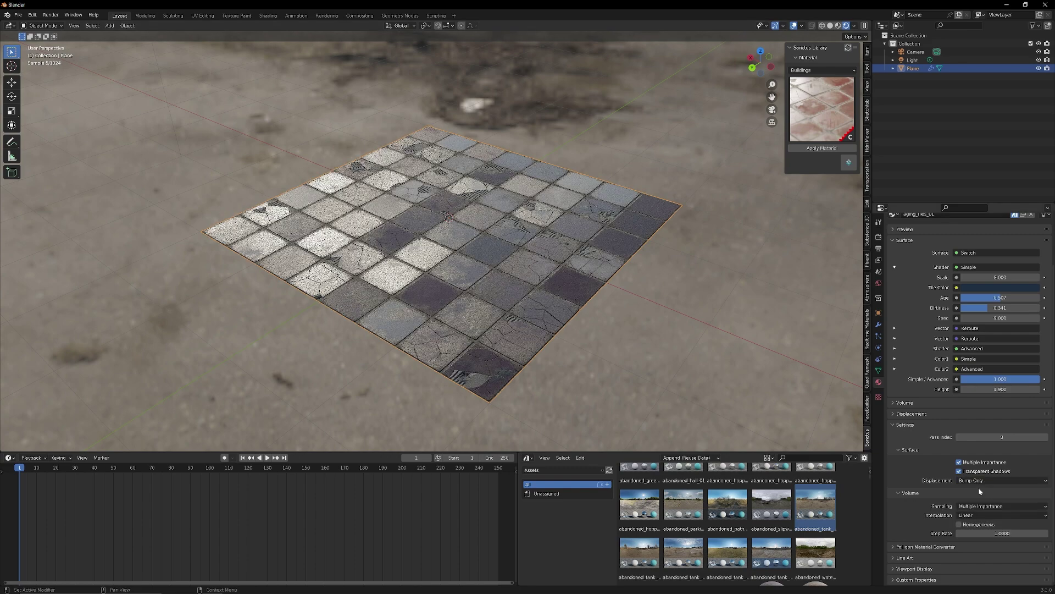
middle_click_drag(401, 311, 352, 332)
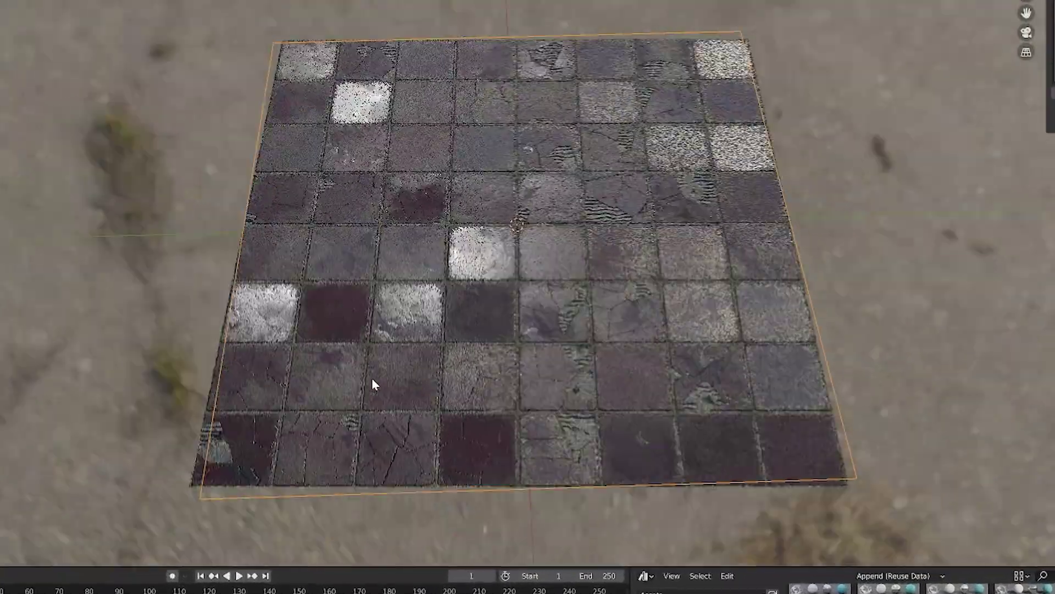
middle_click_drag(371, 378, 616, 352)
Step: Switch the aging_tiles_01 material's displacement method to Displacement Only and inspect the tile relief
left_click(990, 481)
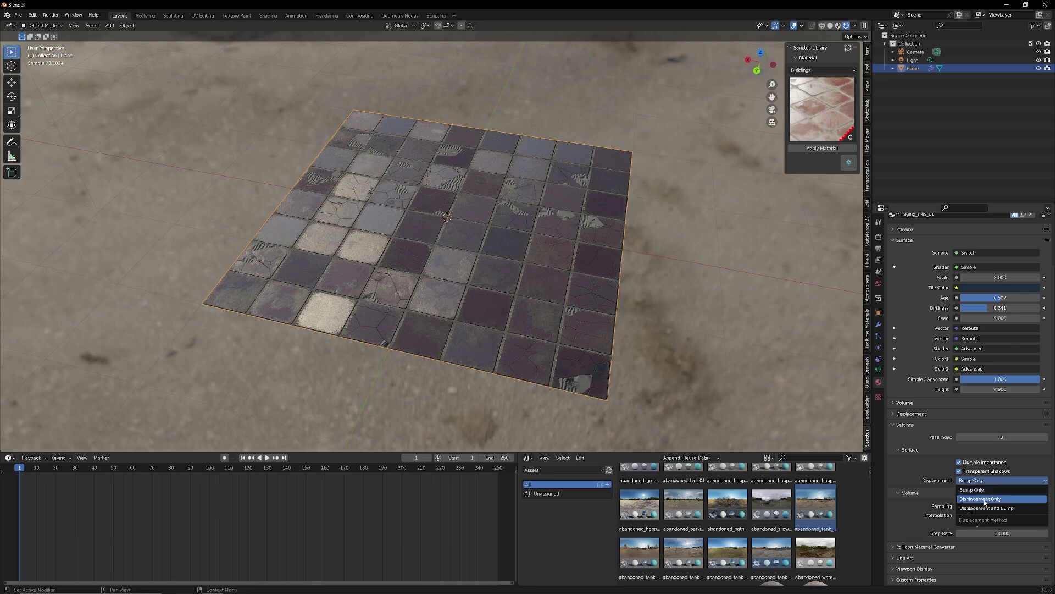
left_click(988, 500)
middle_click_drag(511, 418, 509, 330)
scroll(470, 258, "up", 2)
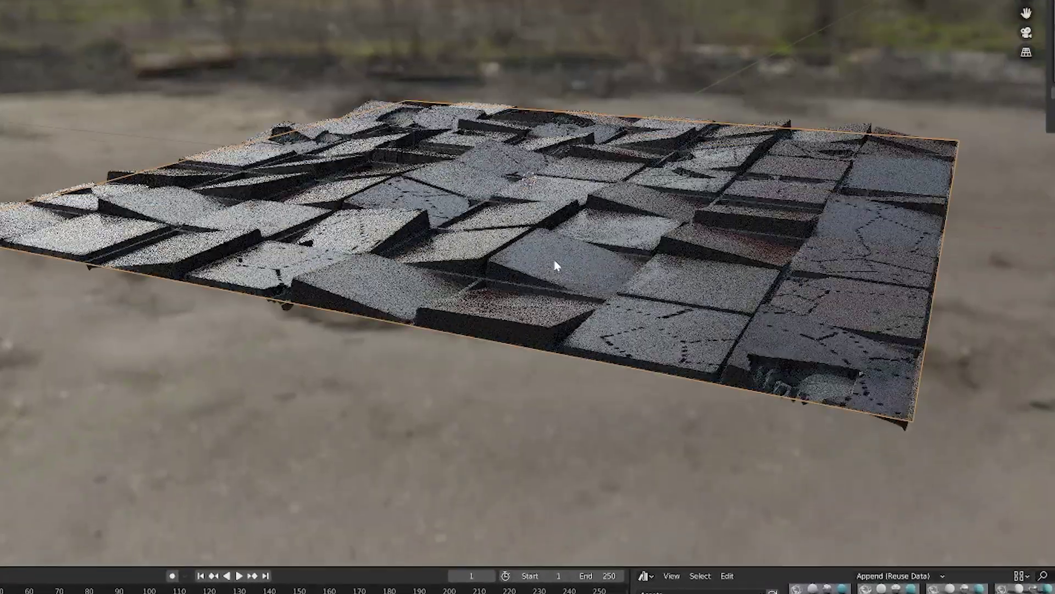
Step: Set the aging_tiles_01 material's displacement method to Displacement and Bump
middle_click_drag(470, 258, 494, 249)
middle_click_drag(593, 257, 608, 247)
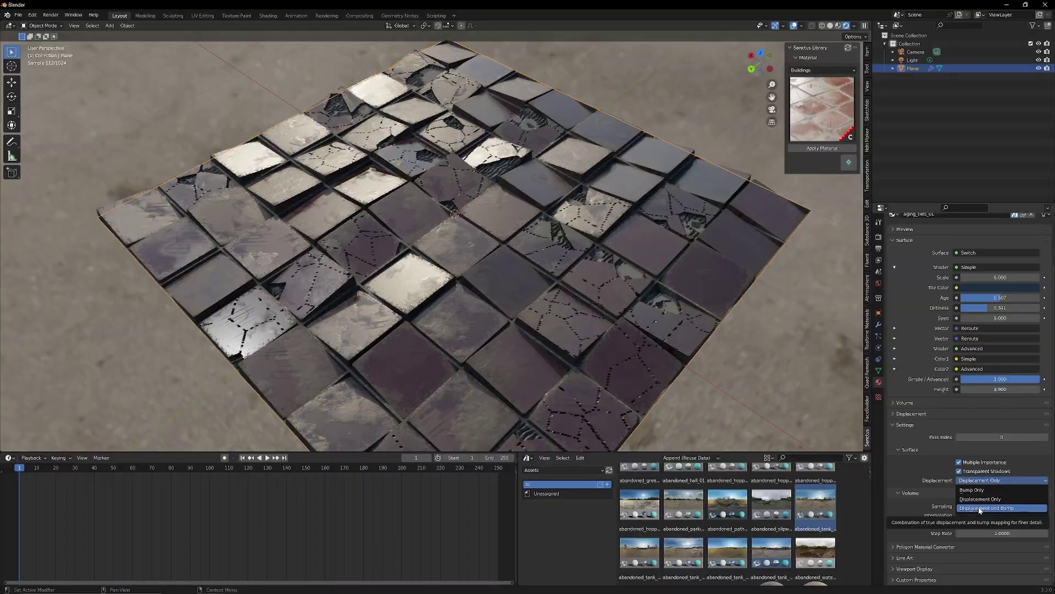
left_click(980, 510)
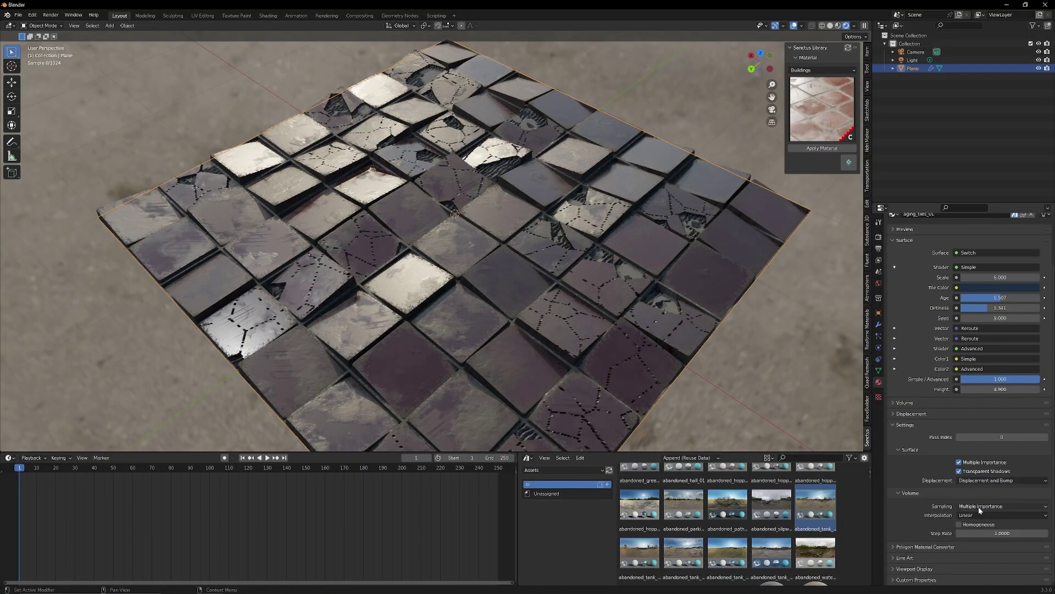
middle_click_drag(575, 400, 413, 295)
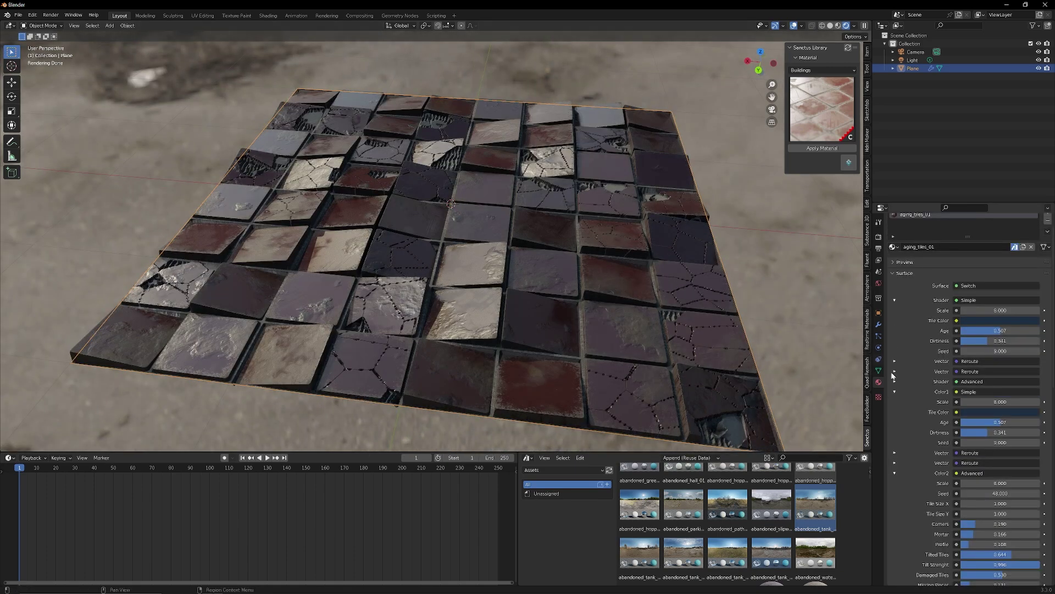
Step: Brighten the simple Tile Color and the Tile Dirt Color of the aging tiles material, and shift the hue of Big Stains Color 2
scroll(910, 438, "down", 1)
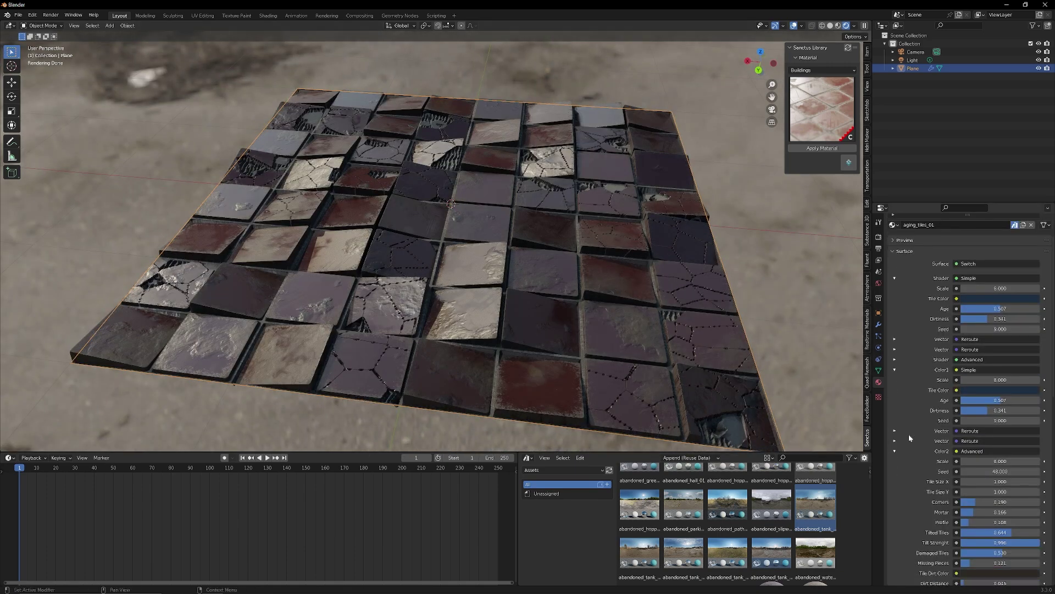
left_click(992, 391)
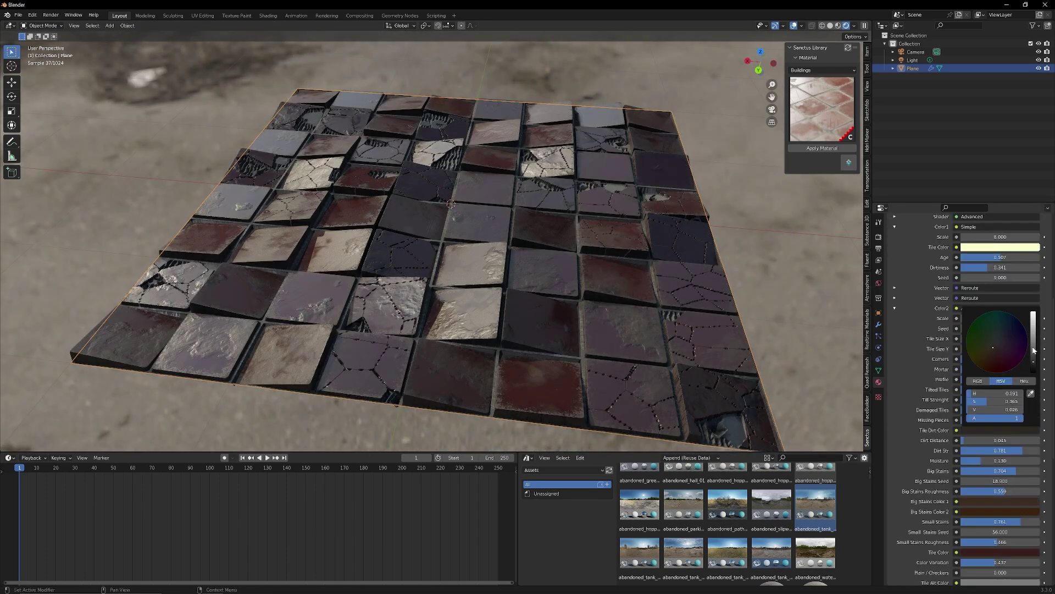
left_click_drag(1032, 358, 1032, 314)
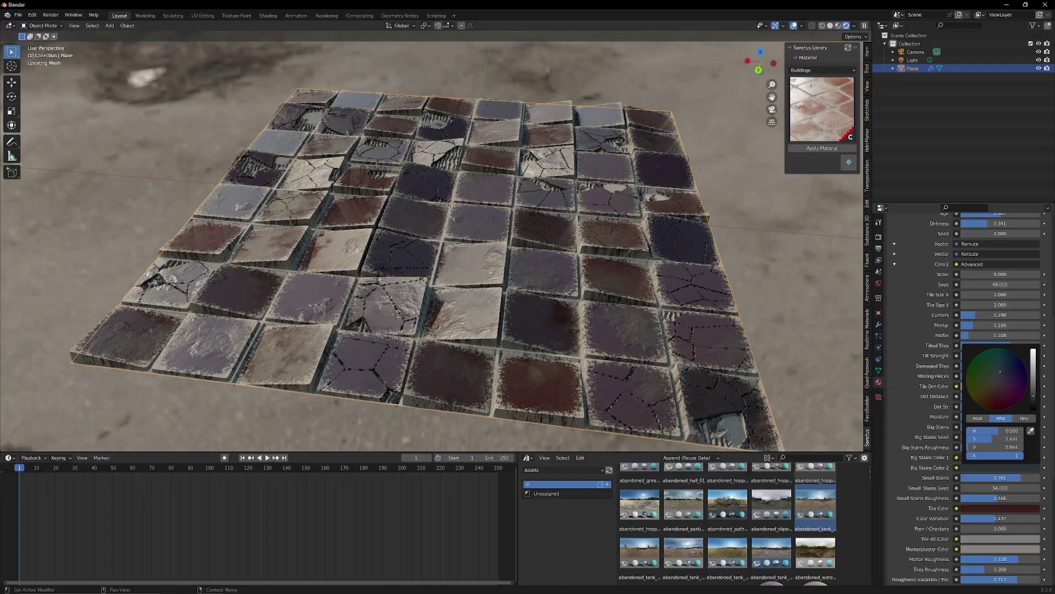
left_click_drag(1008, 370, 984, 358)
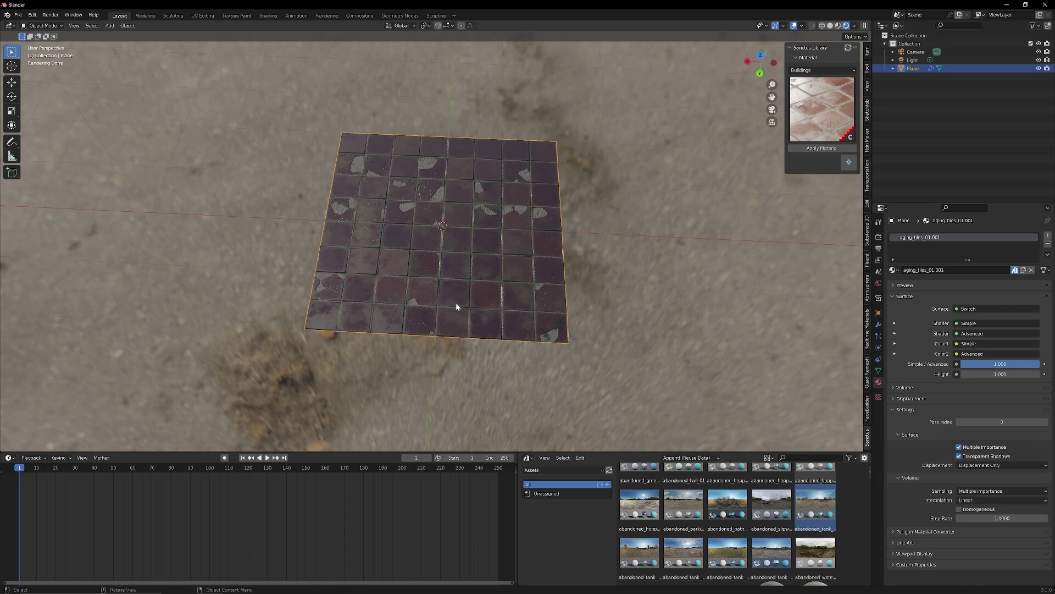
Step: Duplicate the tiled plane along X beside the original and apply the Buildings material Sf2 Panel 01 to the copy
key("shift+d")
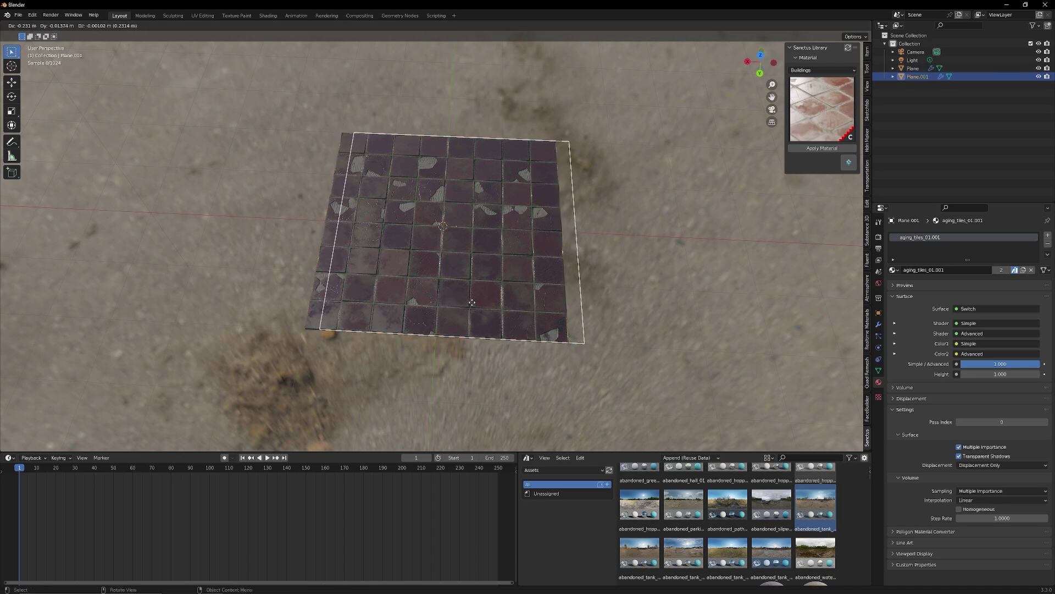
key("x")
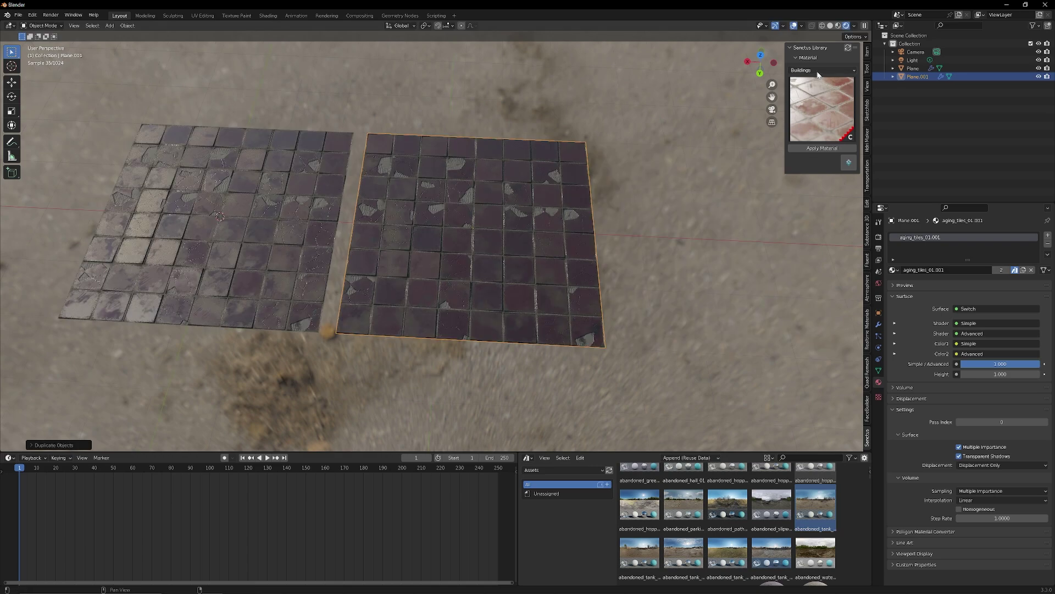
left_click(812, 104)
left_click(813, 102)
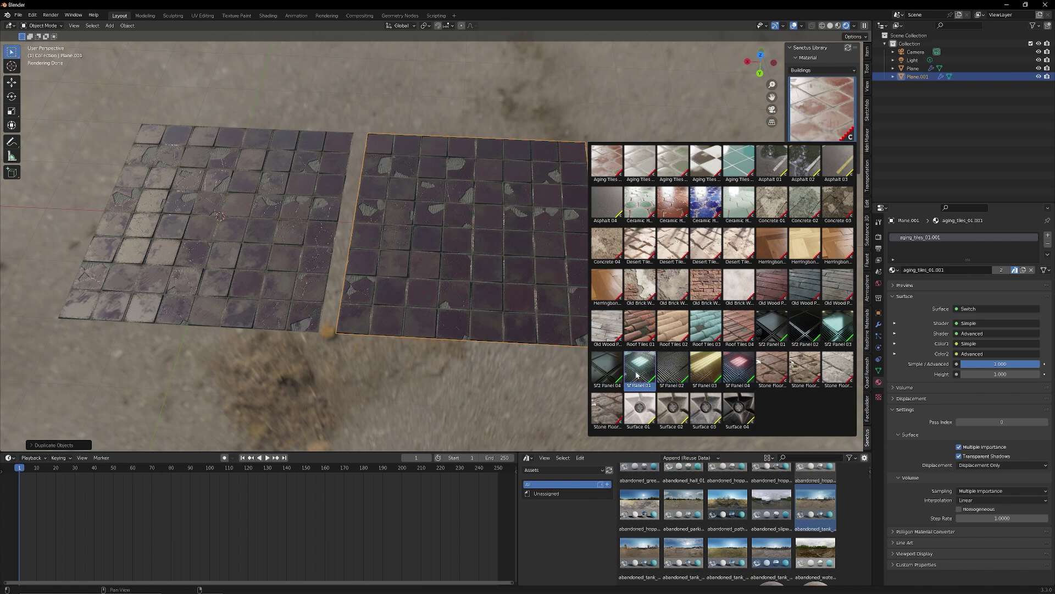
left_click(777, 332)
left_click(817, 149)
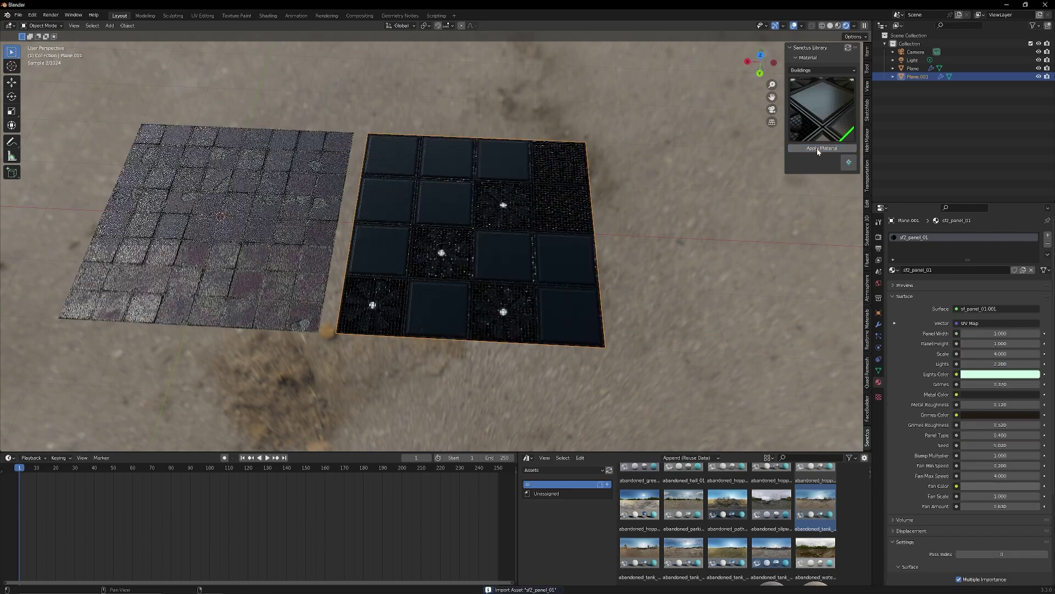
Step: Inspect the sci-fi panel's fans and lights up close and play the timeline to view their animation
middle_click_drag(512, 266, 478, 322)
scroll(407, 269, "up", 6)
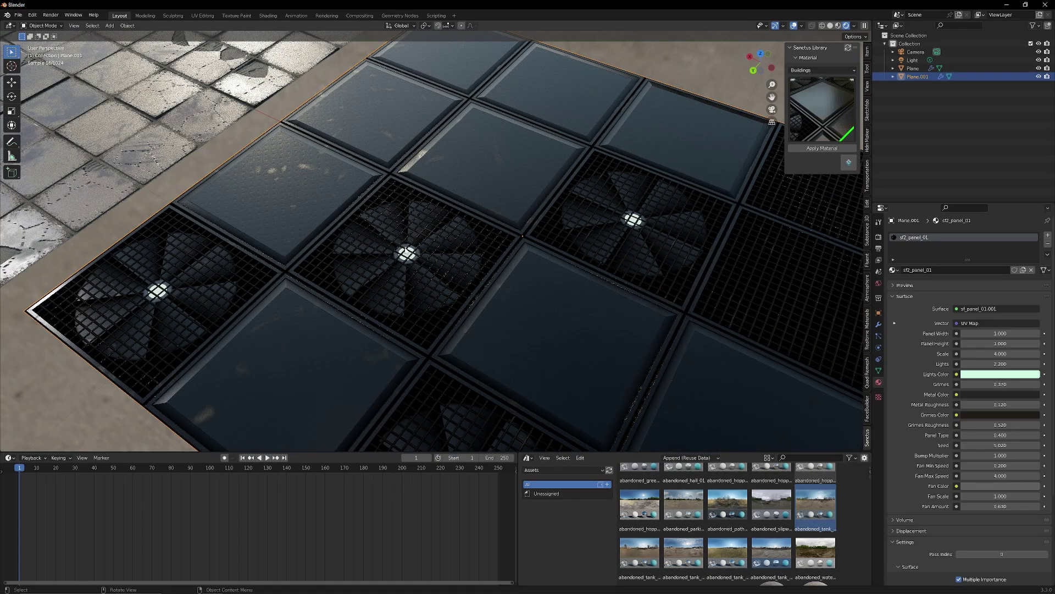
scroll(400, 295, "down", 6)
middle_click_drag(401, 294, 396, 272)
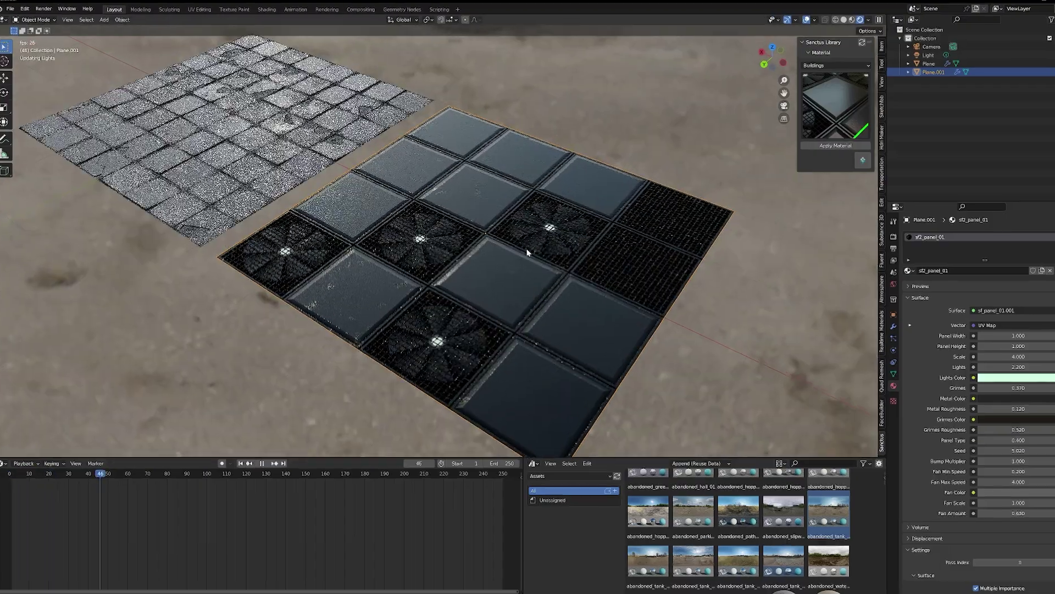
middle_click_drag(525, 252, 460, 276)
middle_click_drag(539, 291, 555, 263)
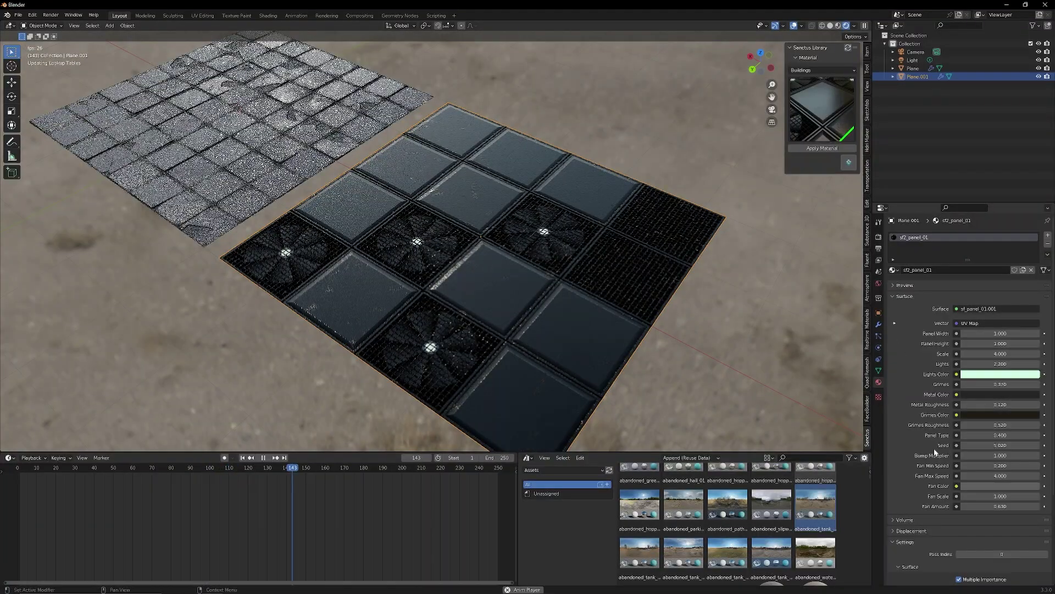
Step: Raise the Fan Min Speed of the sf2_panel_01 material
scroll(935, 449, "down", 2)
scroll(936, 452, "down", 1)
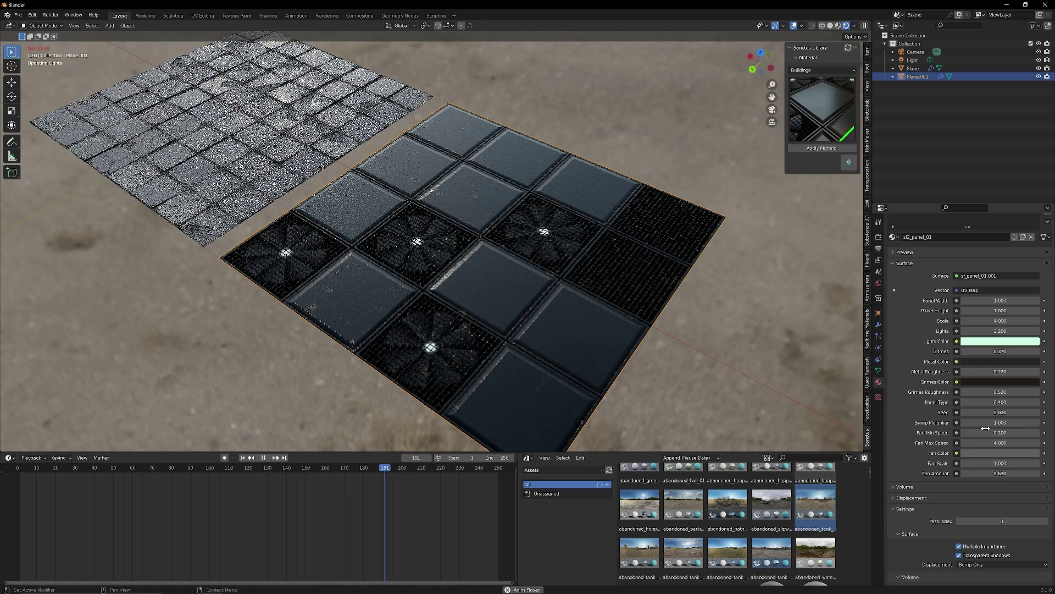
left_click_drag(995, 433, 1023, 432)
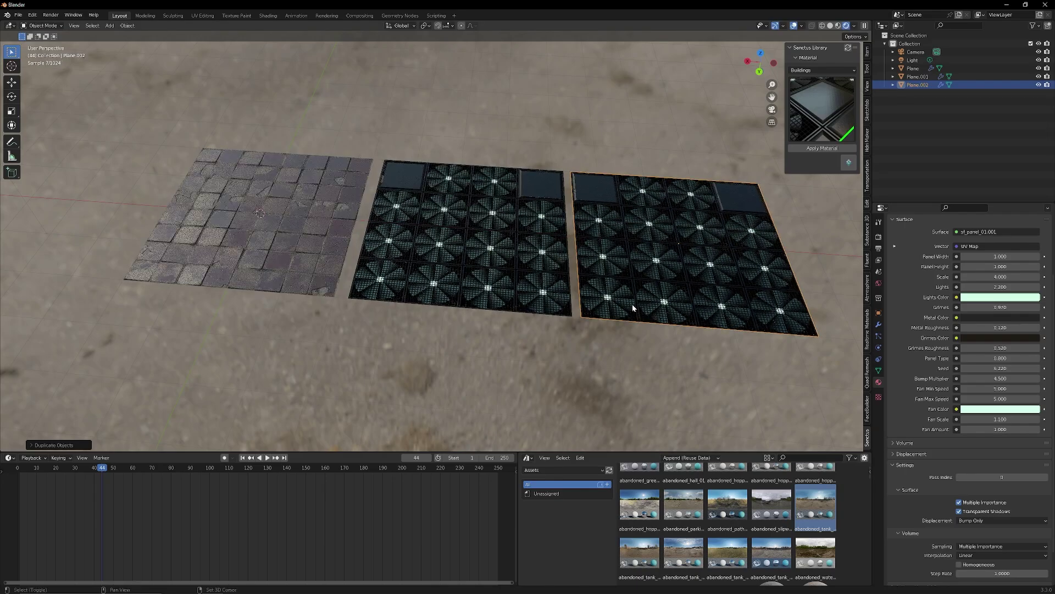
Step: Apply the Asphalt 01 material from the Sanctus Library's Buildings category to the third plane
middle_click_drag(632, 305, 442, 280, "shift")
scroll(410, 330, "up", 1)
scroll(442, 278, "up", 1)
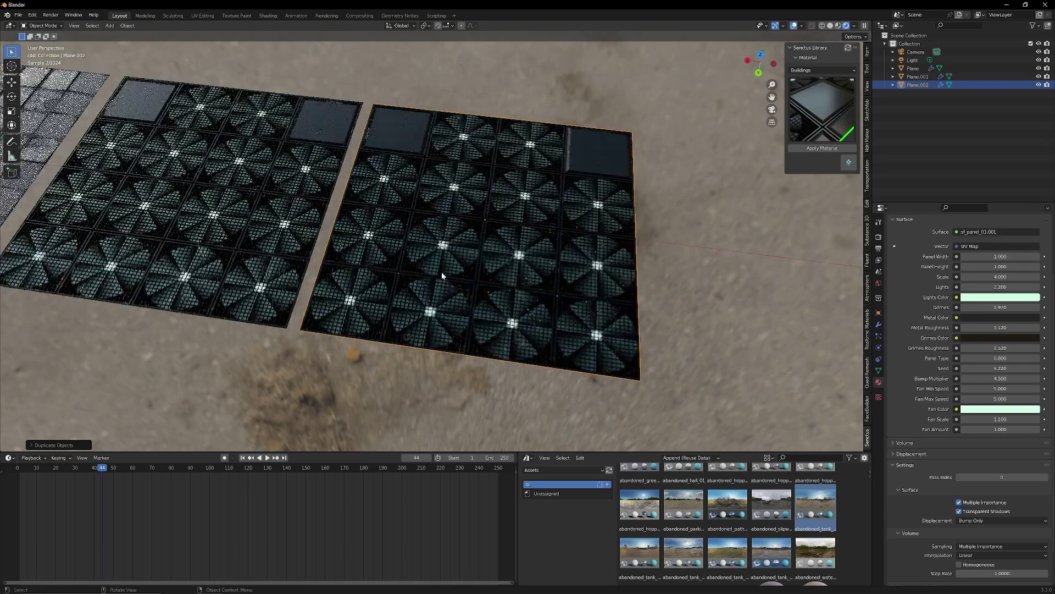
left_click(813, 74)
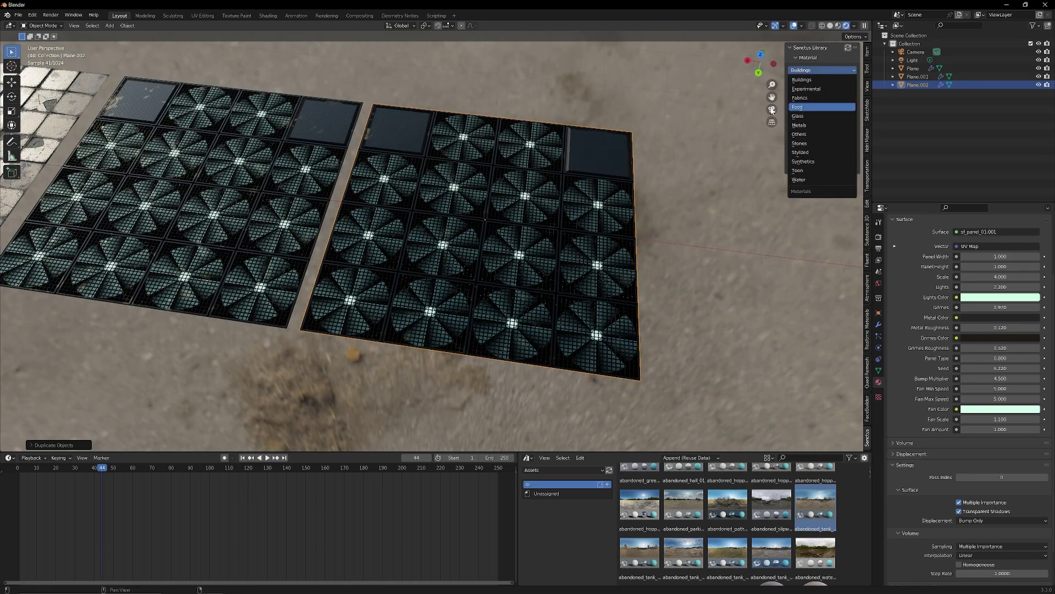
left_click(813, 107)
left_click(821, 110)
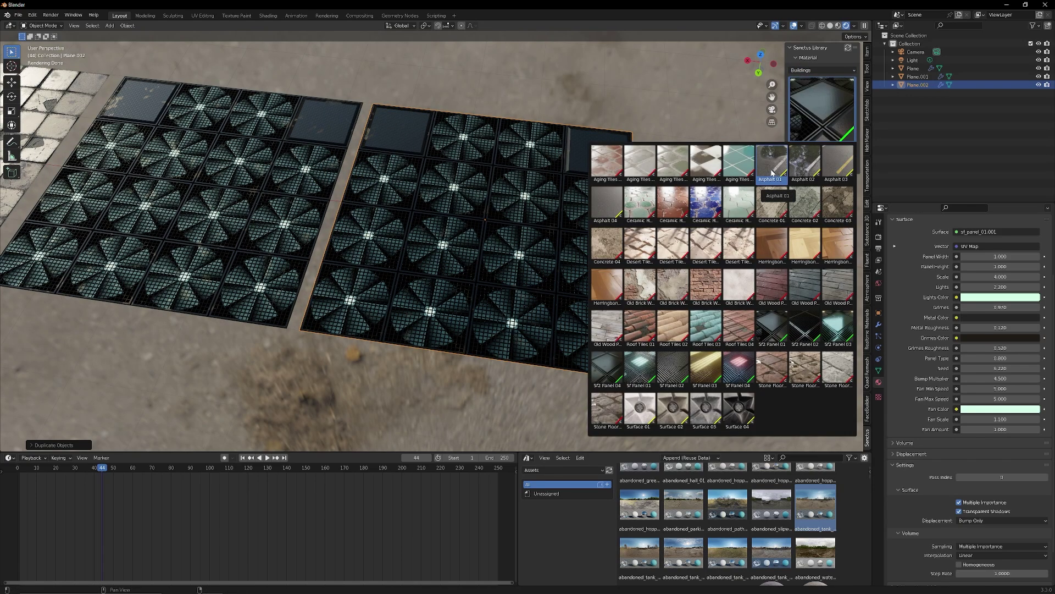
left_click(772, 172)
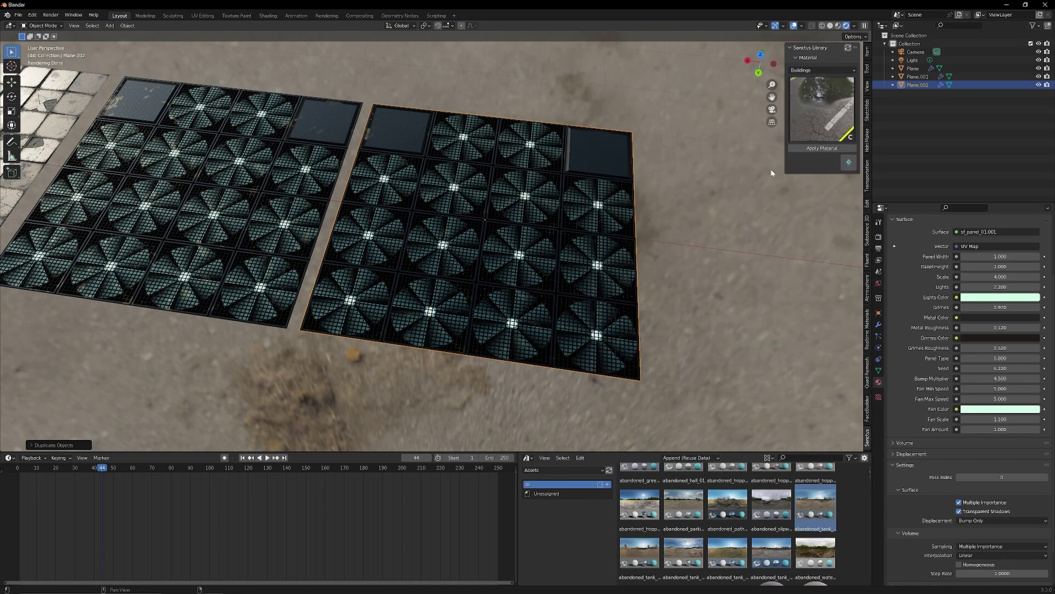
left_click(813, 149)
Step: Inspect the puddles, cracks and painted lines of the asphalt plane up close
middle_click_drag(500, 298, 488, 289)
scroll(541, 290, "up", 3)
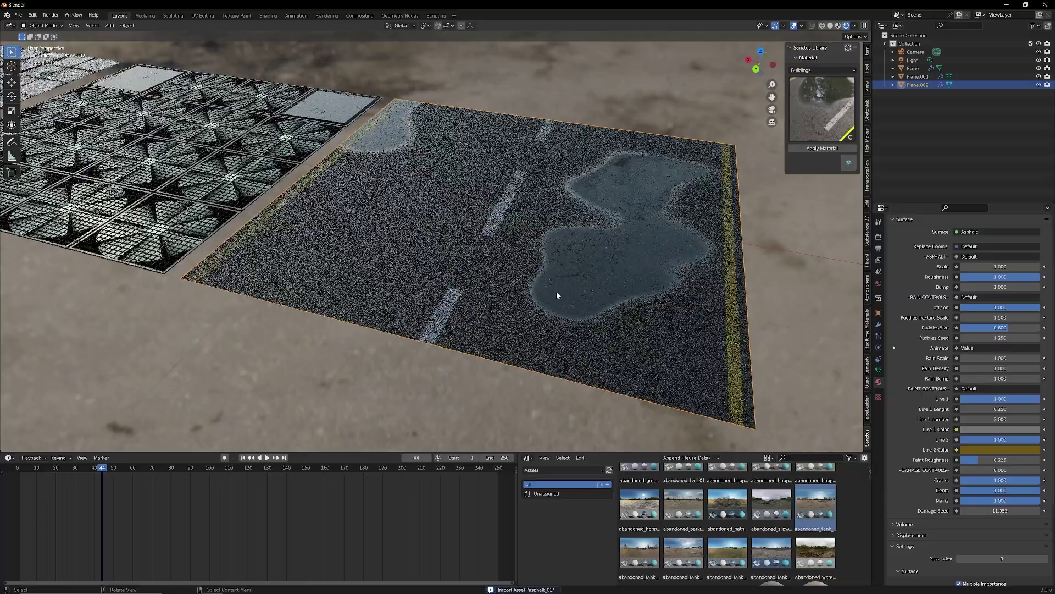
middle_click_drag(561, 295, 476, 259, "shift")
scroll(498, 266, "up", 3)
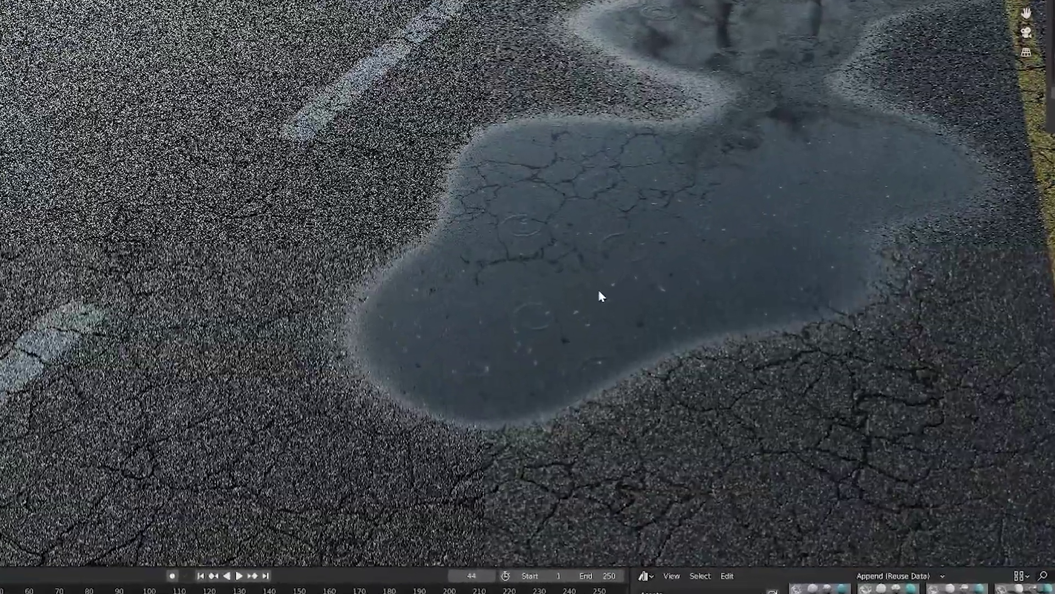
middle_click_drag(600, 292, 532, 274)
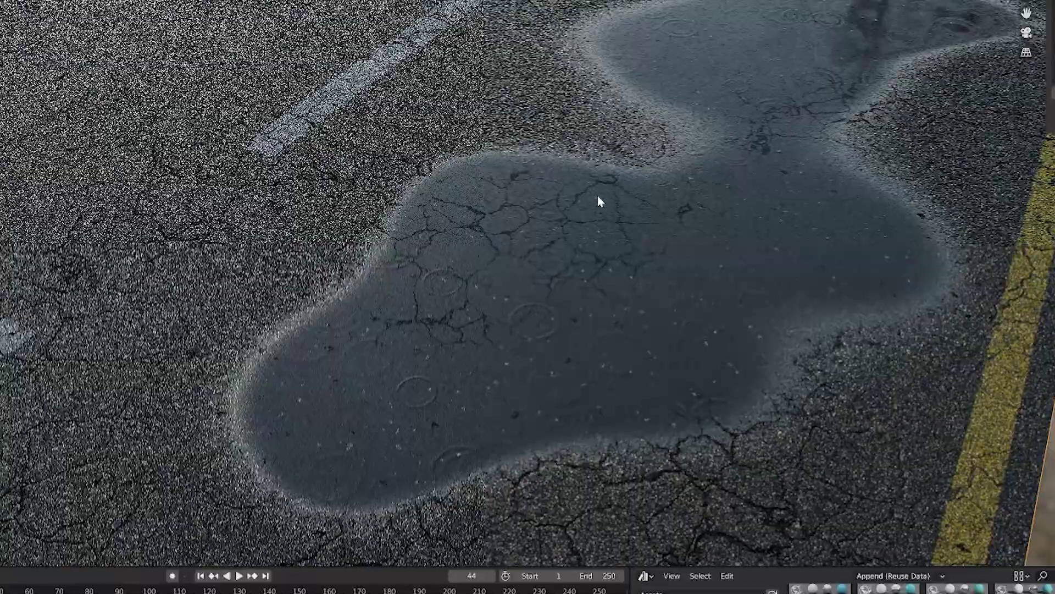
Step: Inspect the asphalt's rain puddle up close and play the timeline to view its ripple animation
scroll(478, 394, "down", 1)
scroll(482, 356, "up", 2)
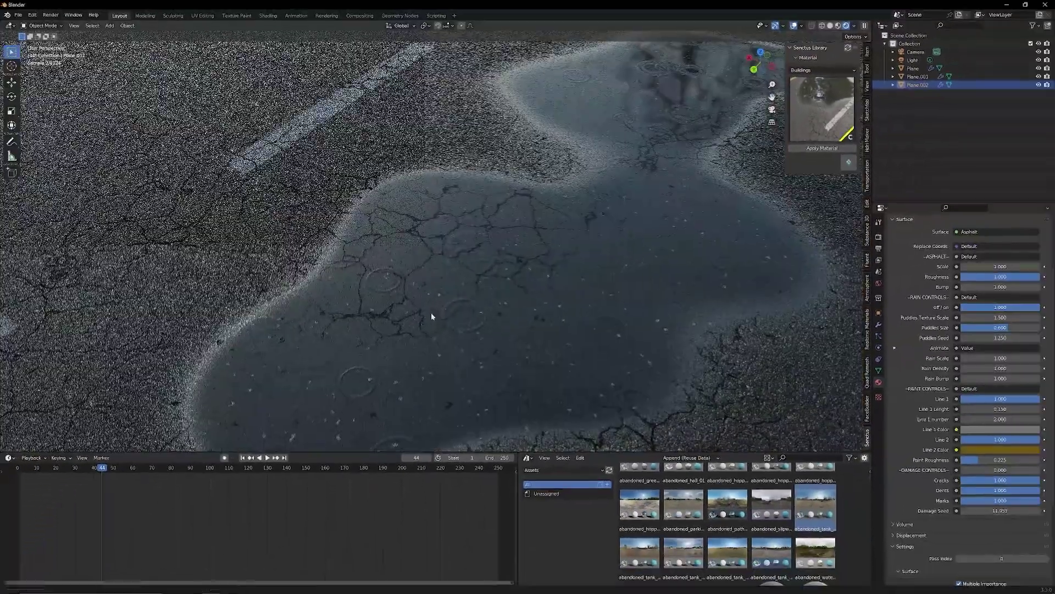
middle_click_drag(495, 350, 496, 331)
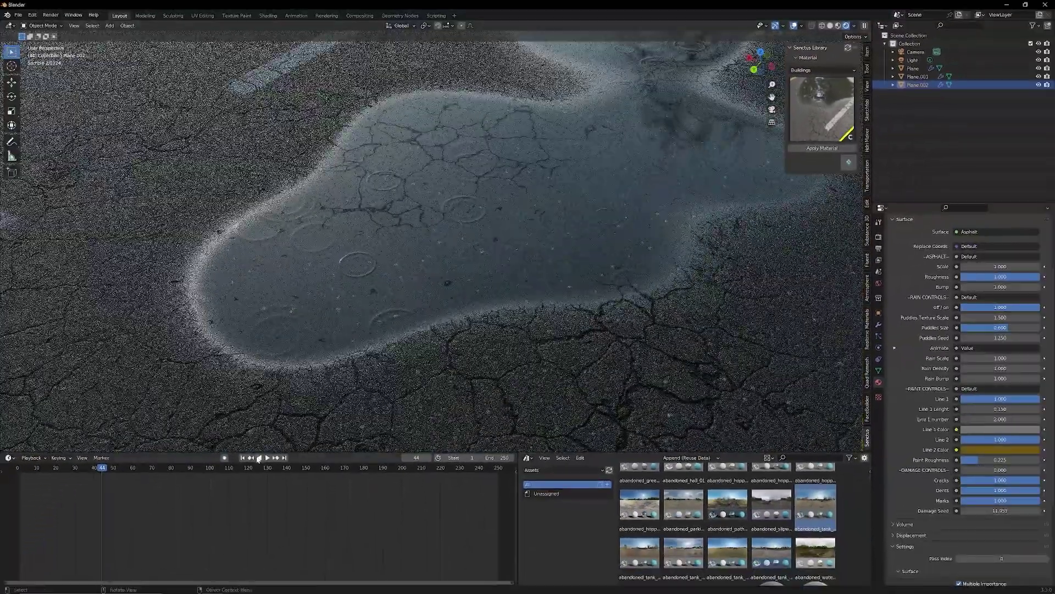
left_click(266, 458)
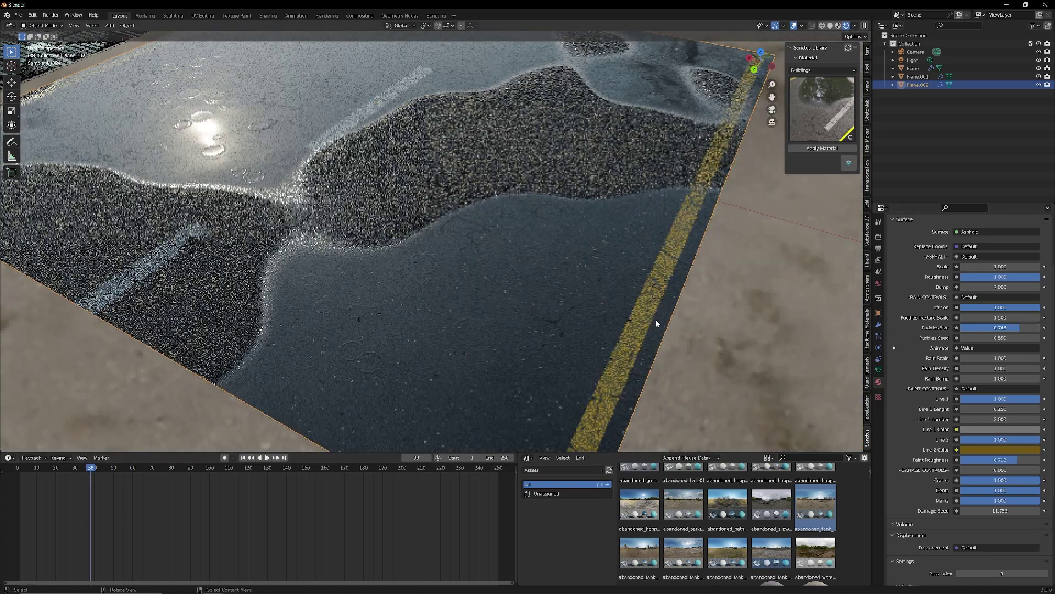
Step: Lower the Puddles Size of the asphalt material on the third plane
scroll(397, 245, "down", 5)
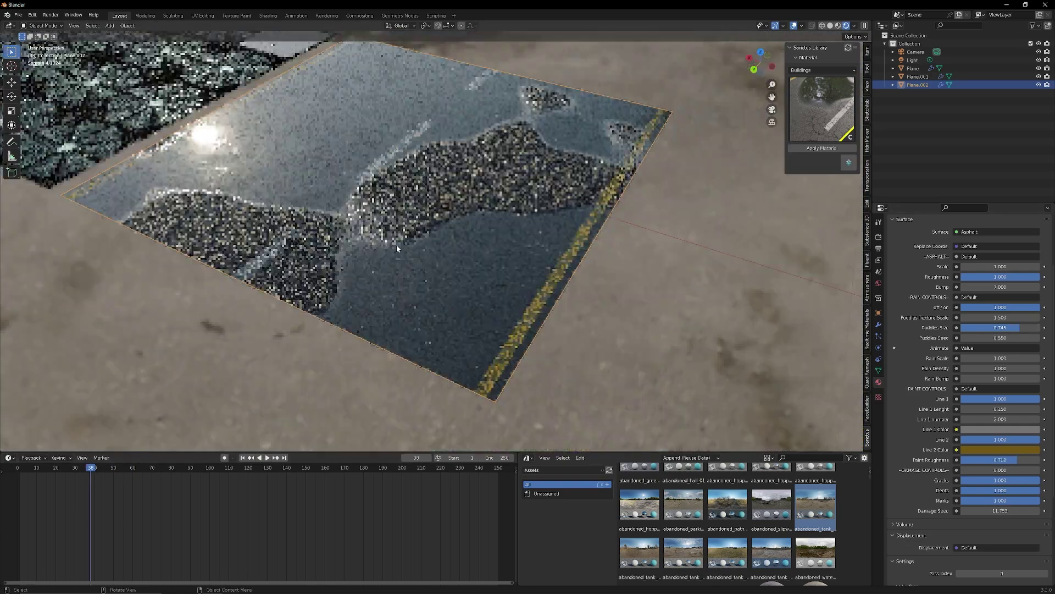
left_click_drag(991, 328, 887, 331)
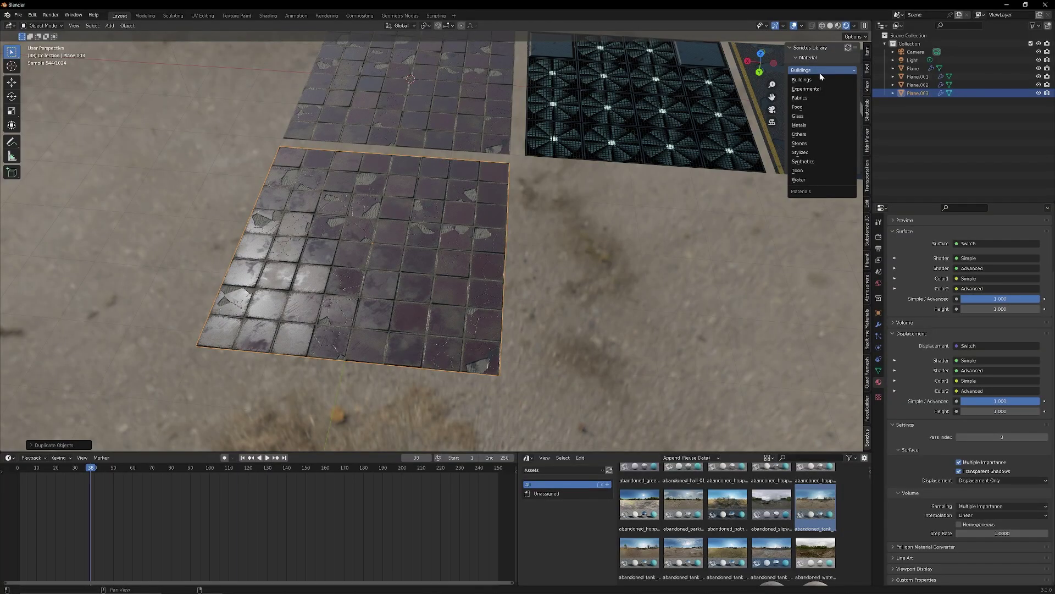
Step: Apply the wool_04 material from the Sanctus Library's Fabrics category to the duplicated plane and check its knitted surface
left_click(809, 98)
left_click(809, 99)
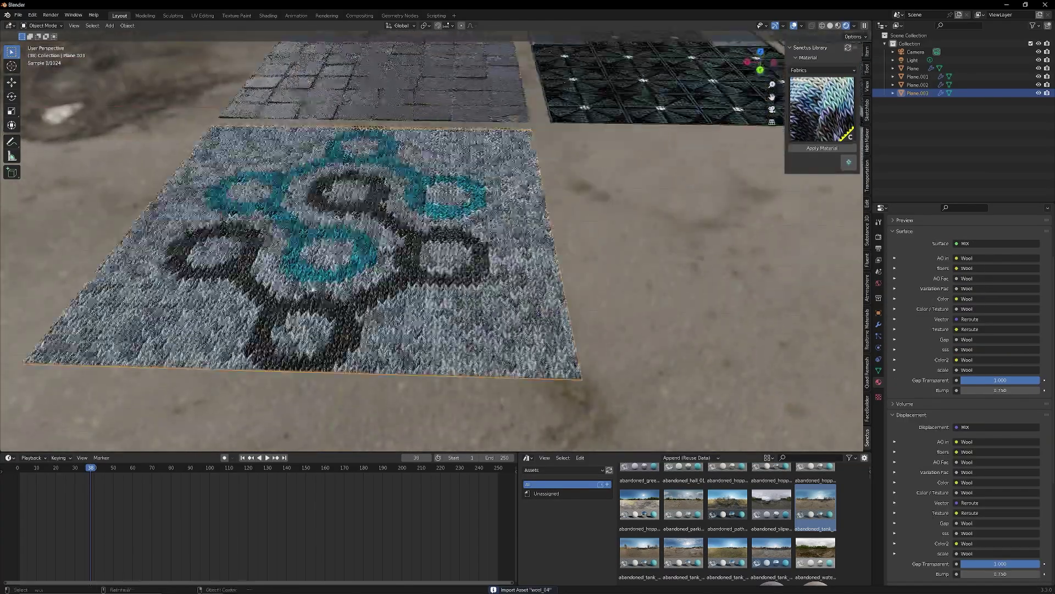
scroll(313, 289, "up", 6)
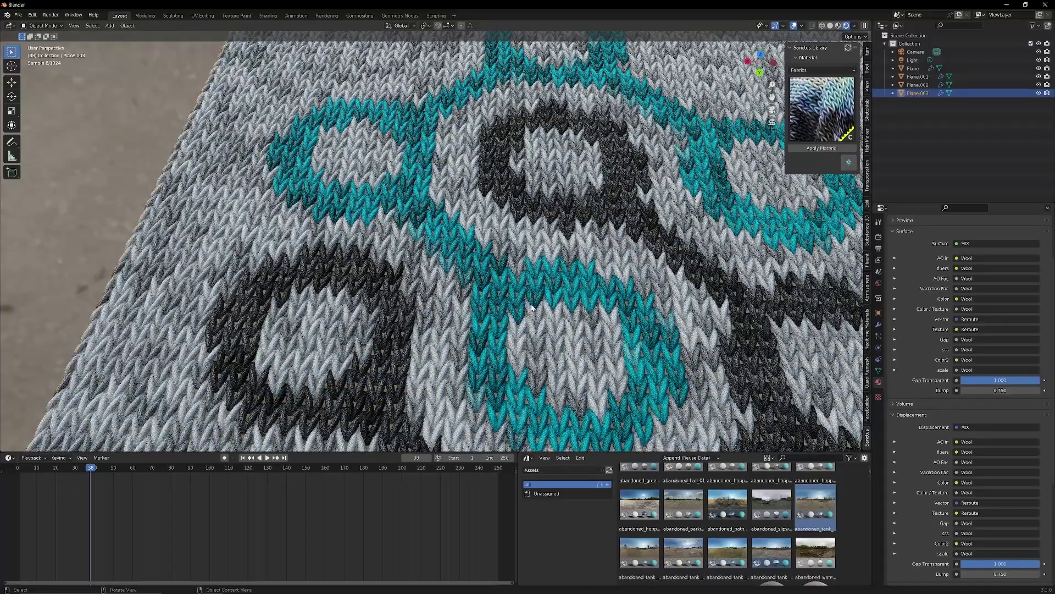
scroll(532, 308, "down", 6)
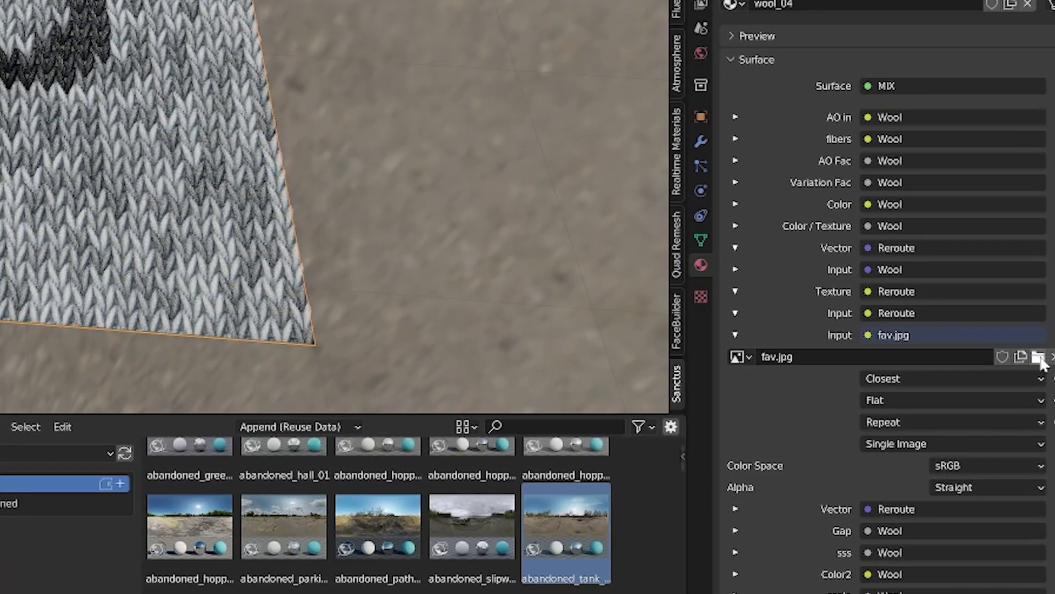
Step: Replace the wool material's fav.jpg texture with Black Mixture Colors Logomark-01.png and check the knitted logo up close
left_click(1039, 358)
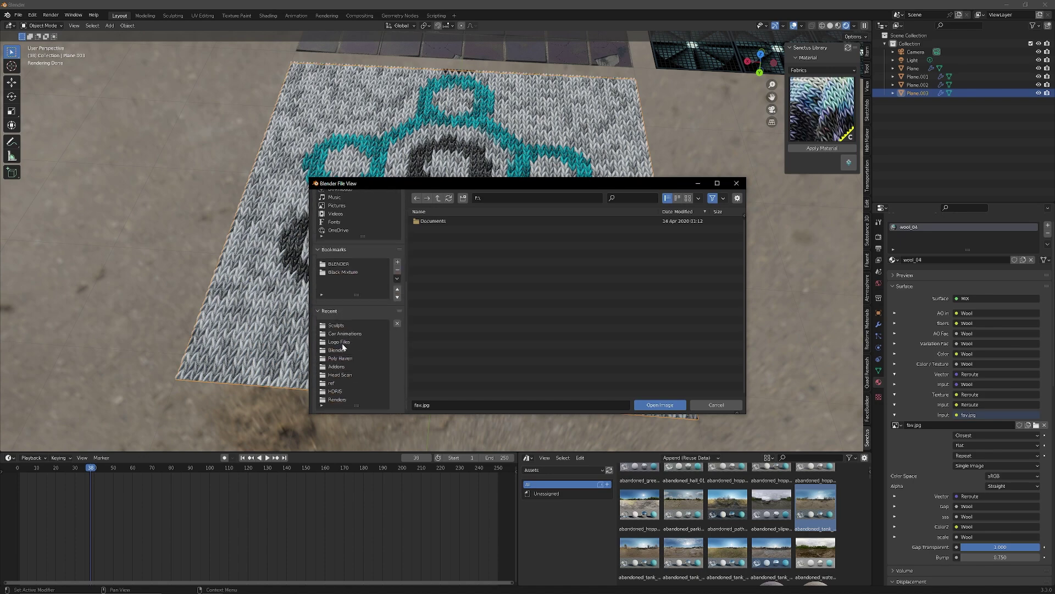
left_click(663, 405)
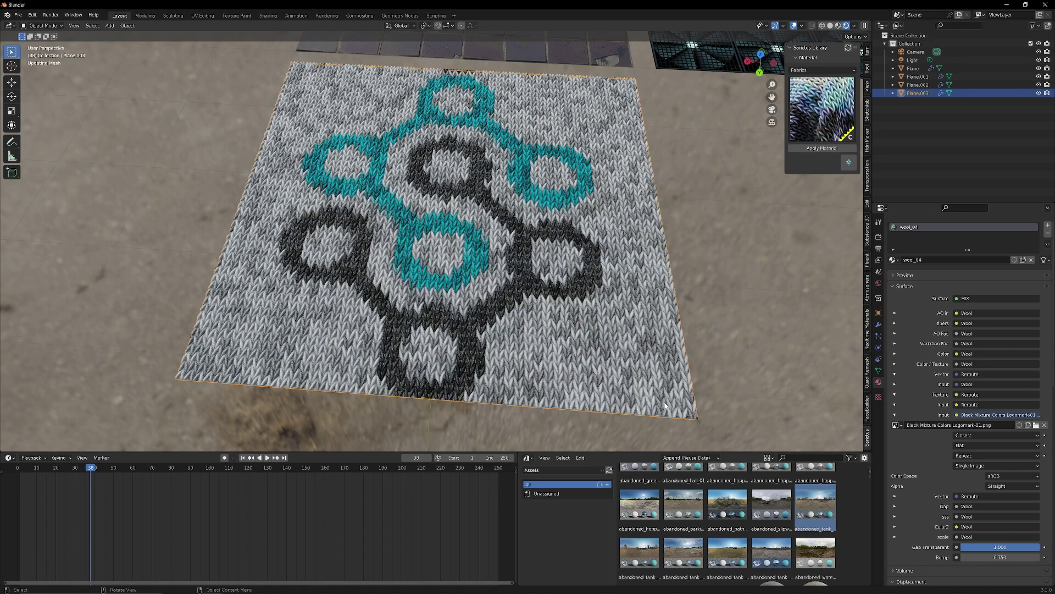
middle_click_drag(417, 209, 474, 244)
scroll(408, 265, "up", 4)
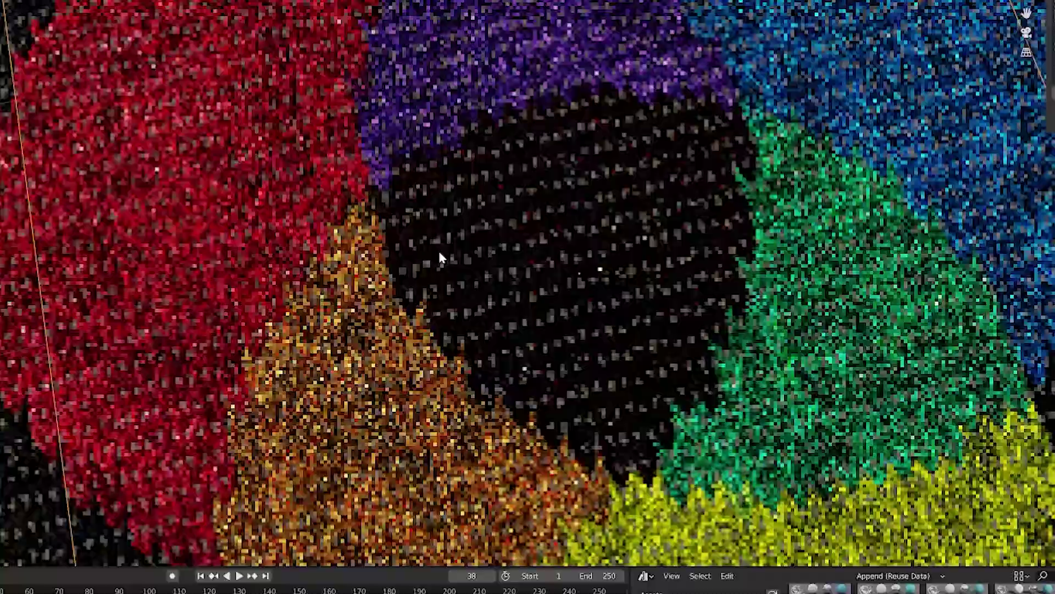
scroll(438, 251, "down", 3)
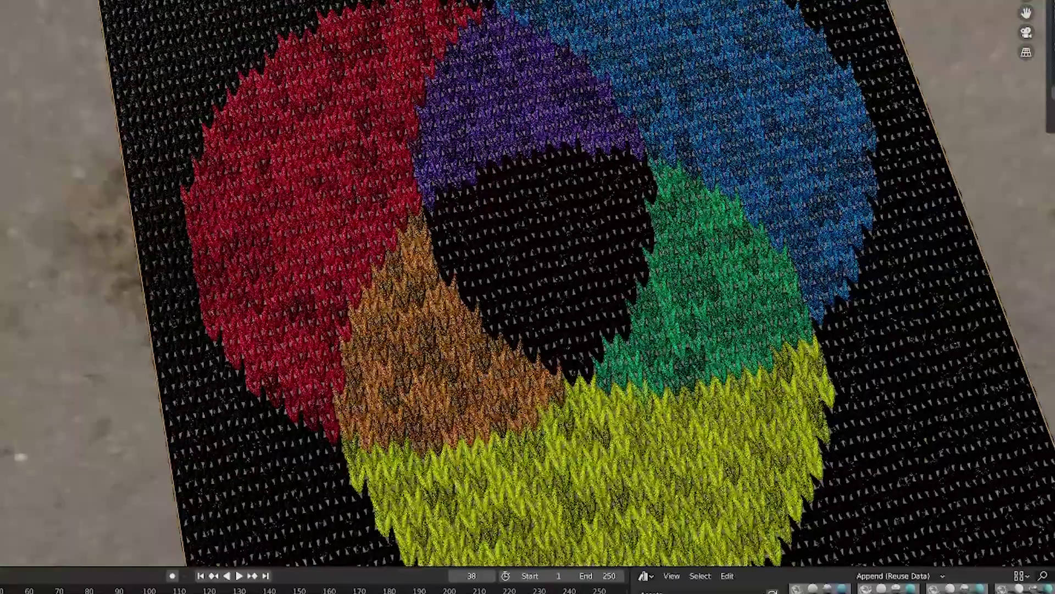
middle_click_drag(827, 262, 740, 74)
scroll(620, 225, "up", 5)
scroll(852, 107, "down", 8)
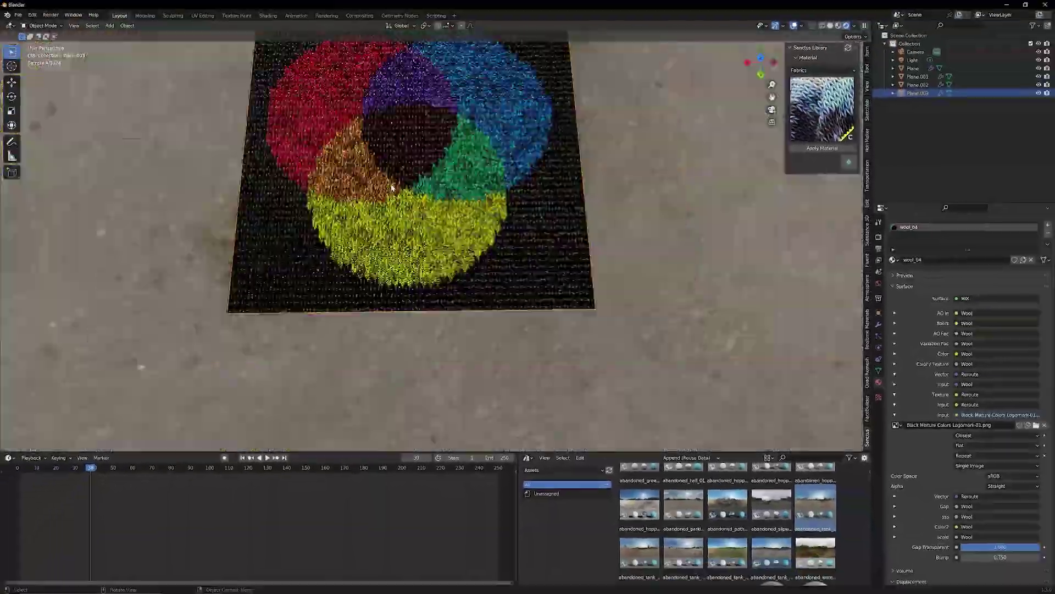
Step: Add a Wave modifier to the wool plane after its Subdivision modifier
middle_click_drag(373, 60, 487, 192, "shift")
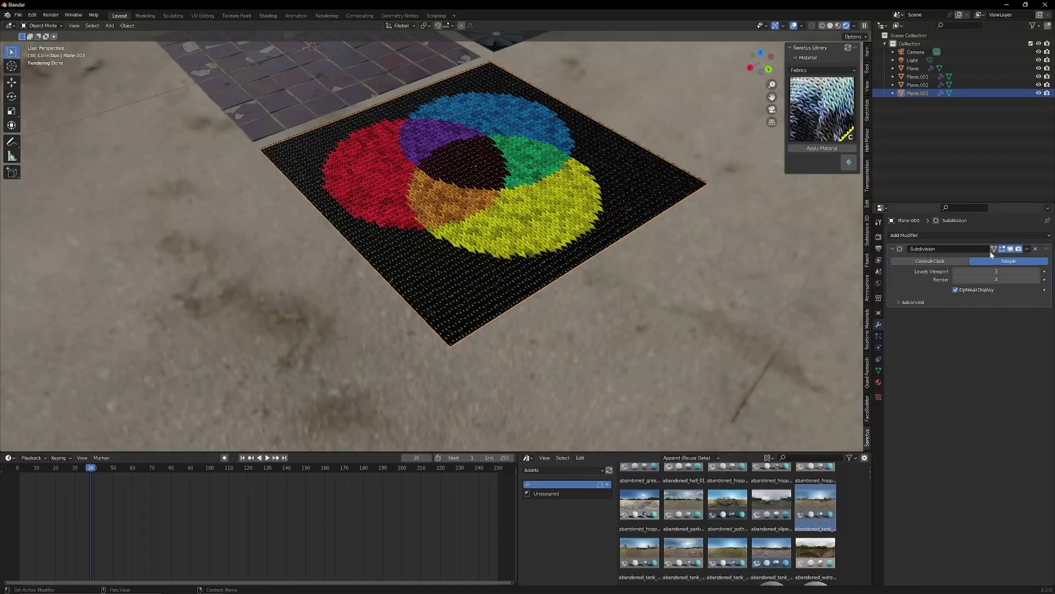
left_click(983, 236)
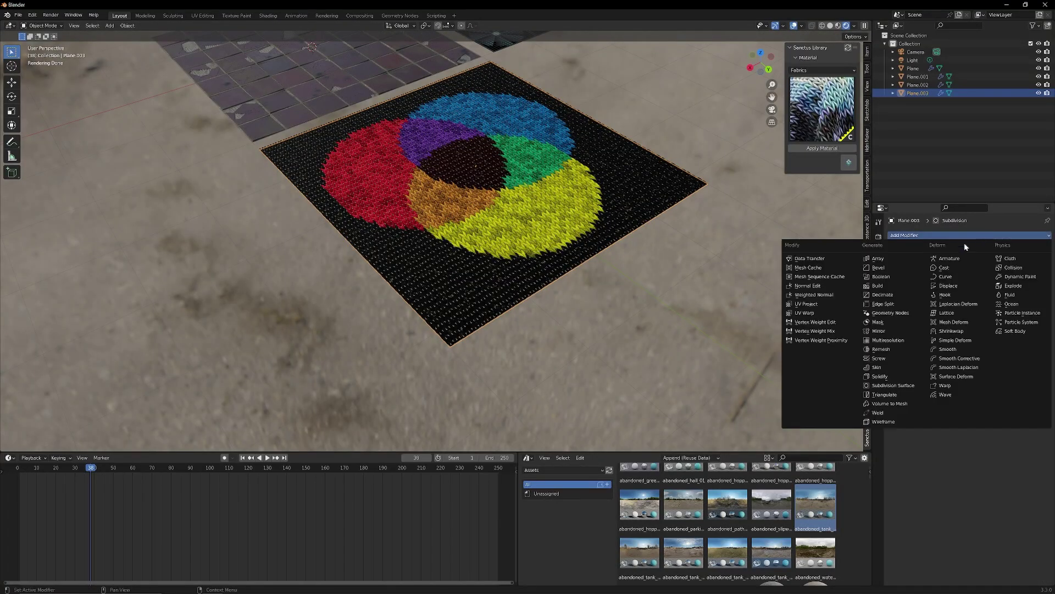
left_click(946, 395)
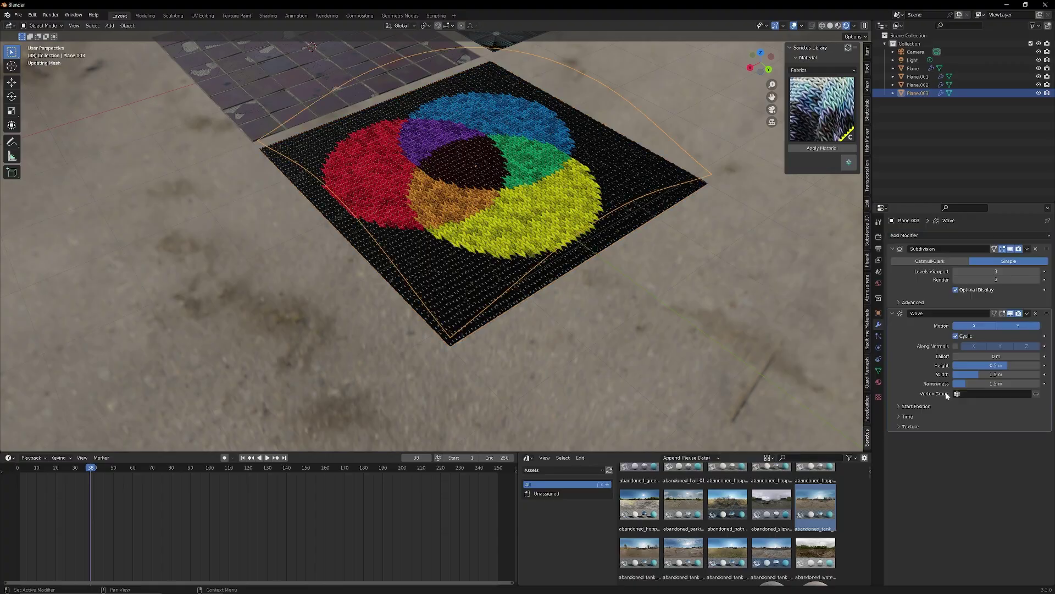
middle_click_drag(471, 246, 346, 272)
scroll(490, 242, "down", 5)
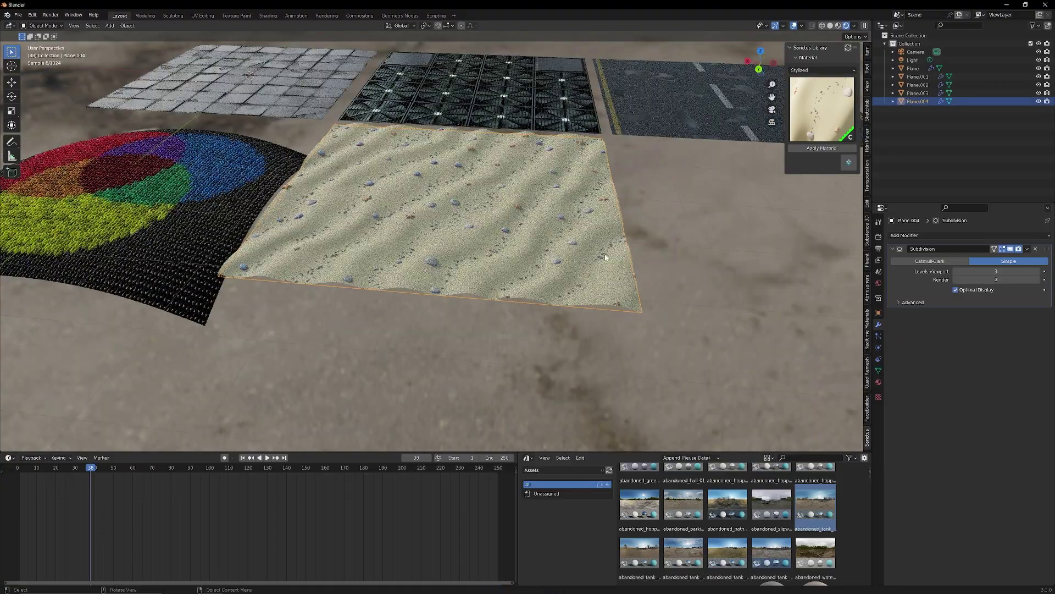
Step: Raise the Ground Distortion of the stylized_beach_ground material on the sand plane
middle_click_drag(550, 308, 413, 228)
scroll(449, 299, "up", 3)
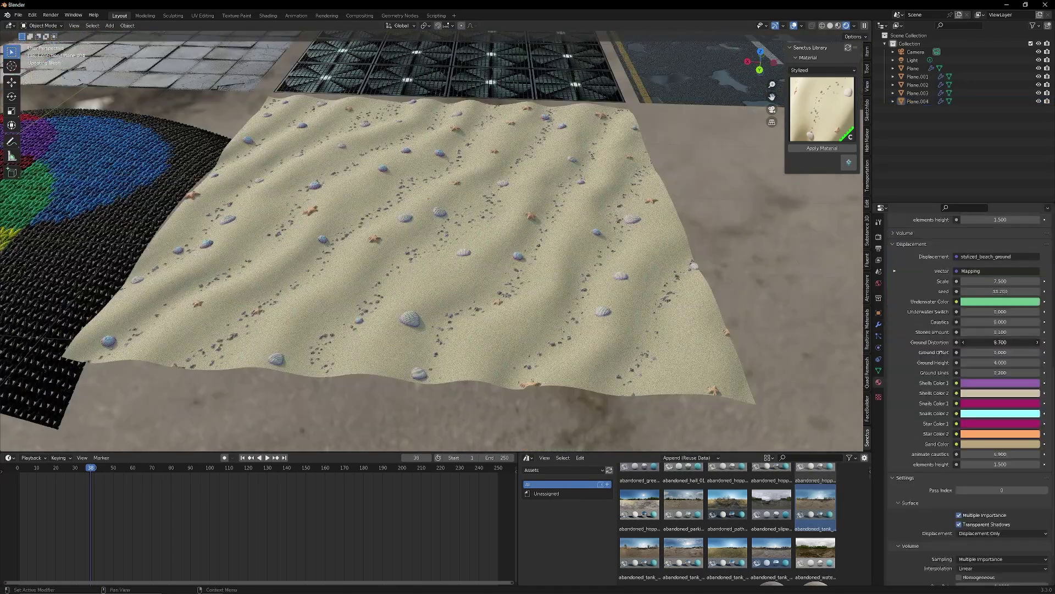
left_click_drag(1000, 342, 1015, 342)
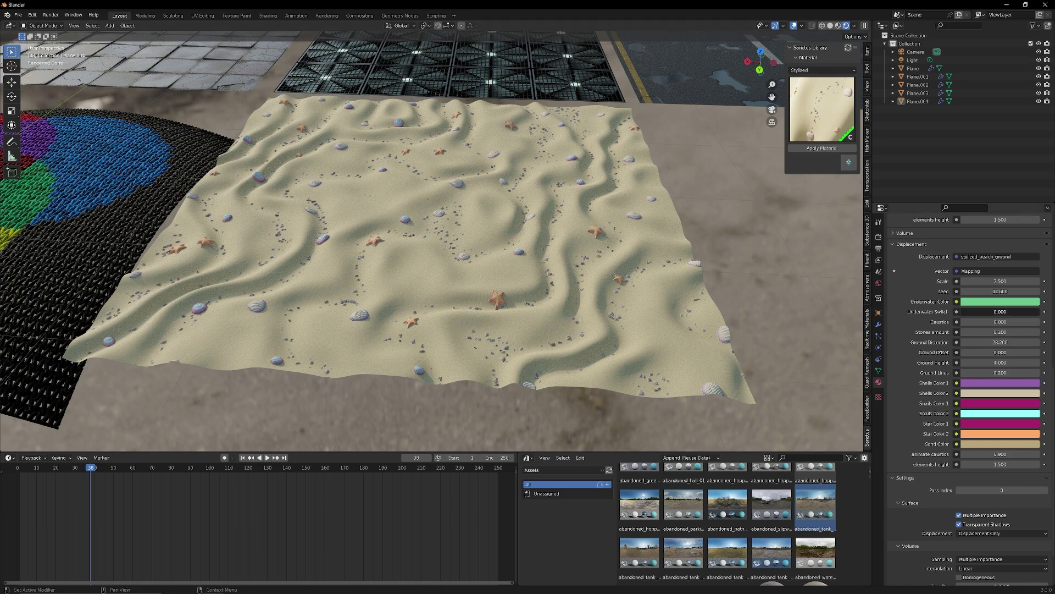
Step: Set the beach ground's Underwater Switch to 0.5 and raise its animate caustics value to 7.2
left_click_drag(972, 311, 1040, 312)
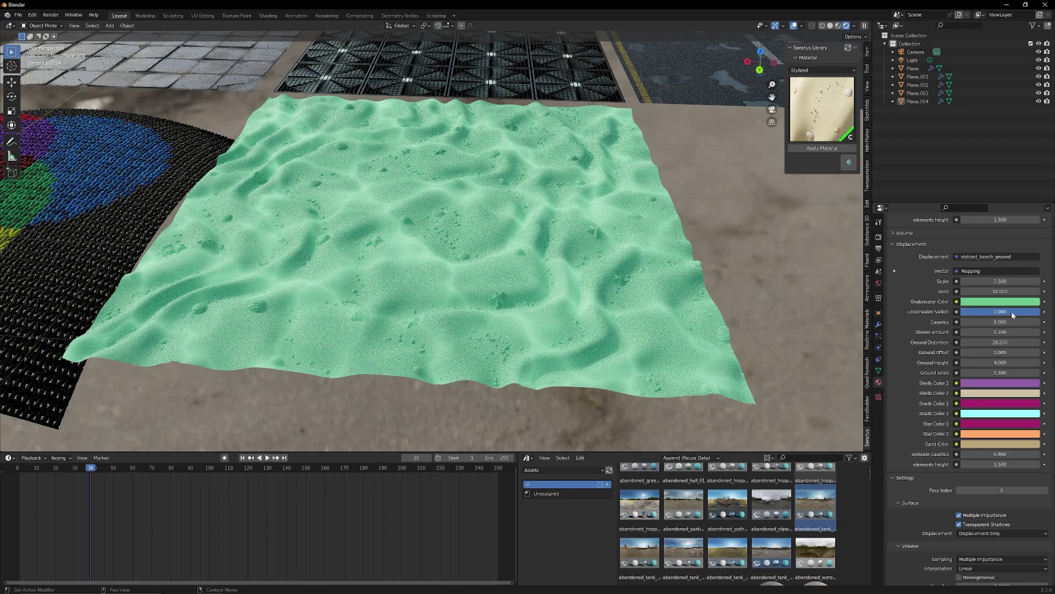
left_click_drag(1036, 312, 1006, 312)
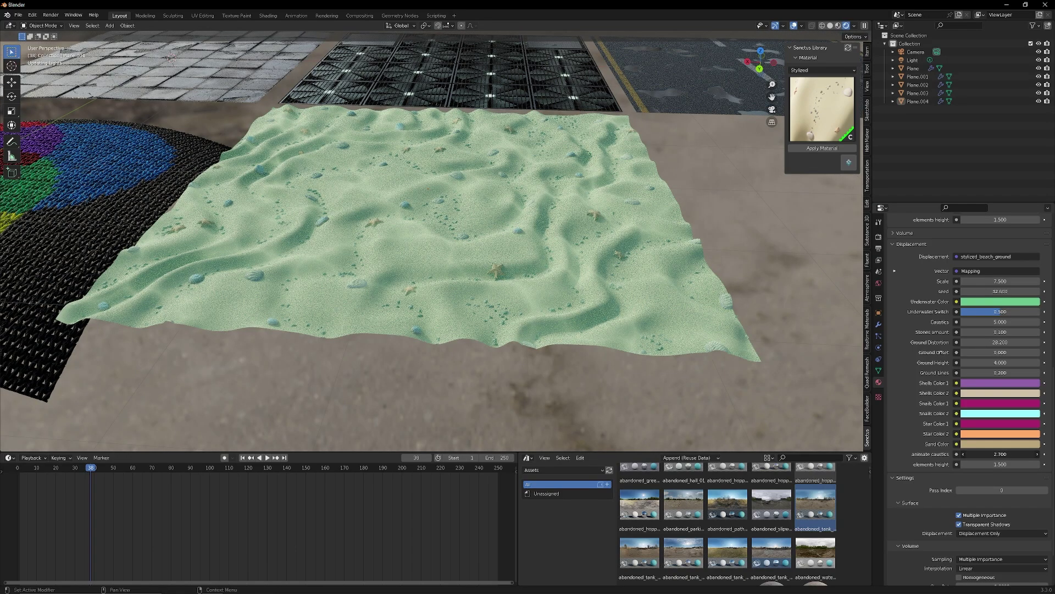
mouse_move(1000, 454)
left_mouse_down()
mouse_move(973, 454)
mouse_move(1020, 454)
left_mouse_up()
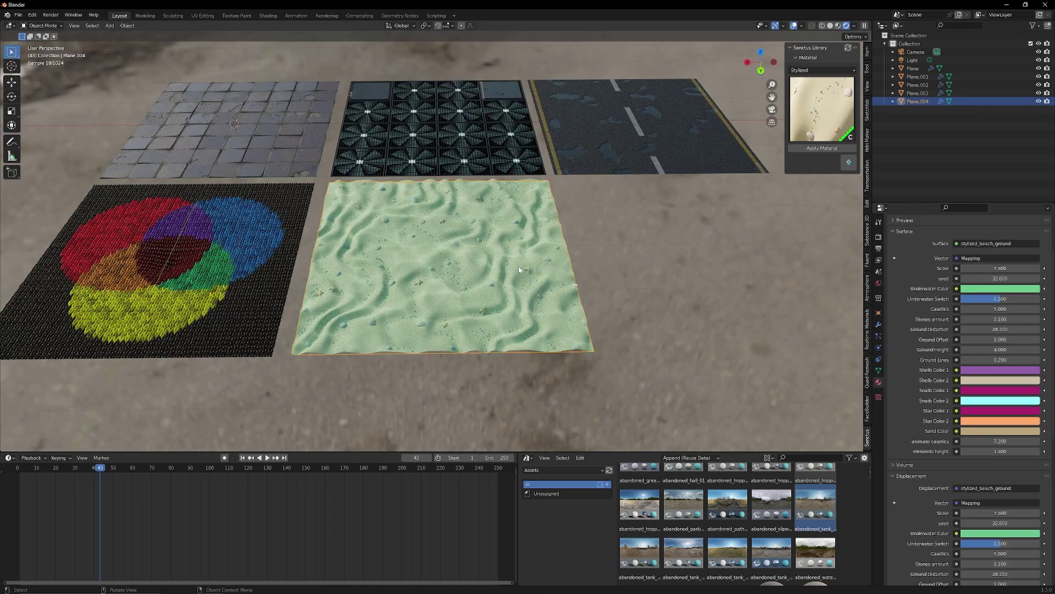
Step: Review the parameters of the stylized wood plank material and its surface on the newest plane
scroll(520, 269, "down", 4)
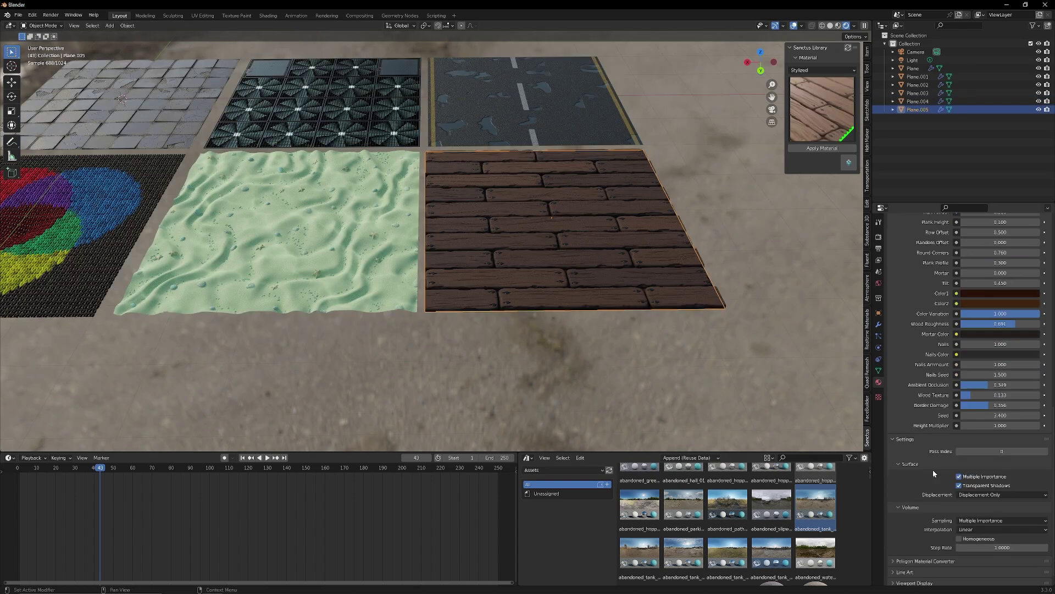
scroll(932, 469, "down", 3)
middle_click_drag(584, 370, 553, 389)
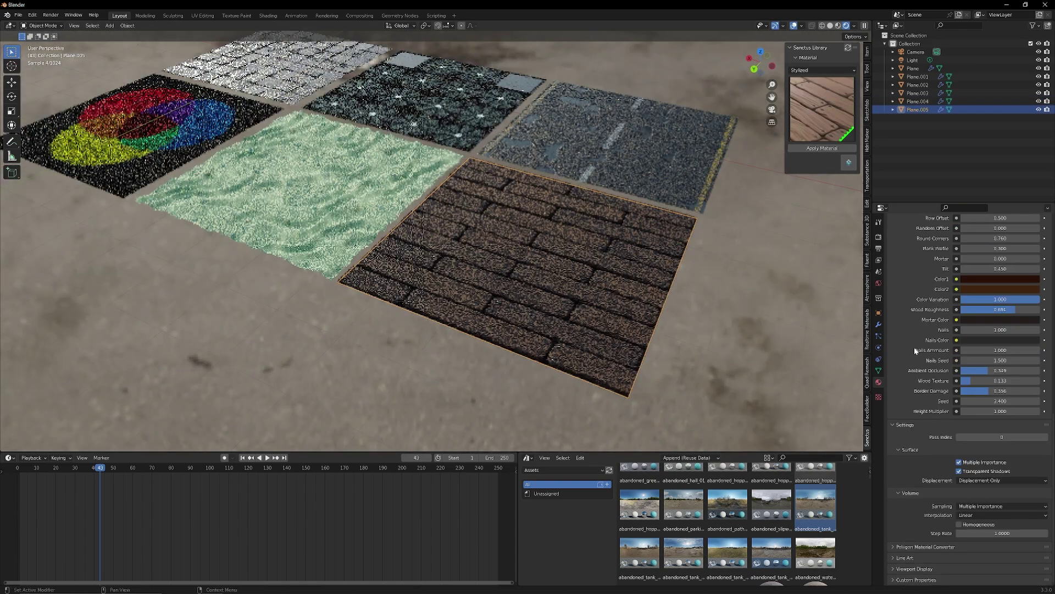
scroll(928, 351, "up", 5)
middle_click_drag(452, 308, 500, 358)
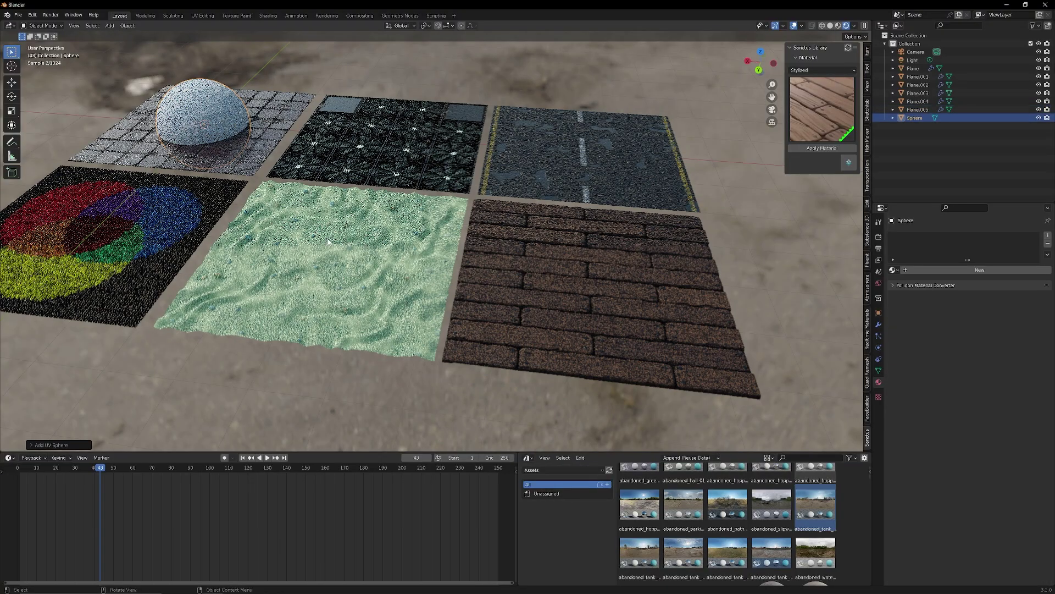
Step: Move the UV sphere up along the global Z axis so it sits above the tiled plane
middle_click_drag(194, 114, 382, 208, "shift")
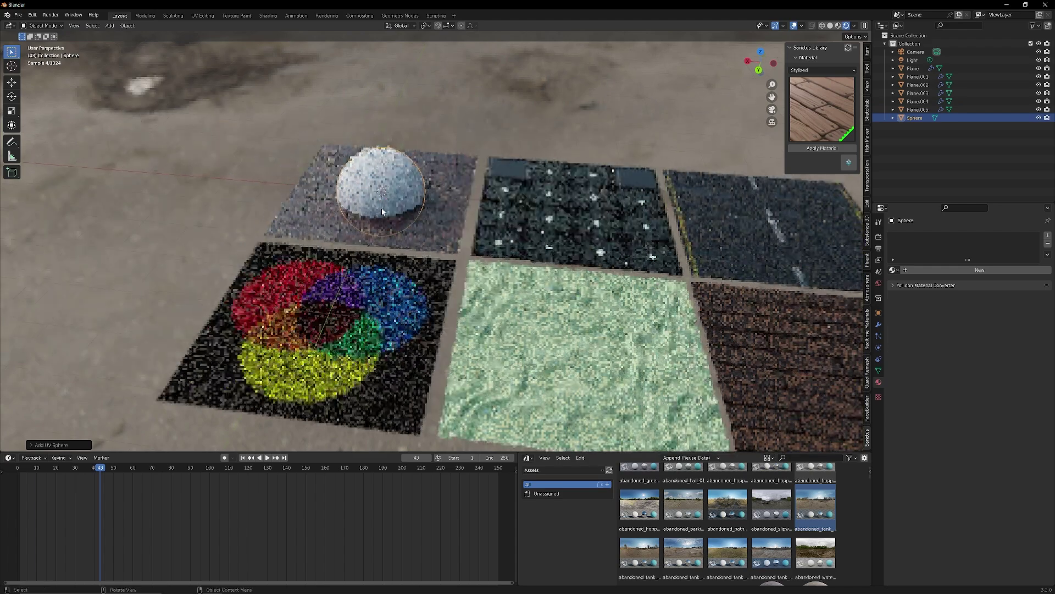
scroll(382, 208, "up", 3)
middle_click_drag(407, 258, 440, 268, "shift")
scroll(440, 268, "up", 3)
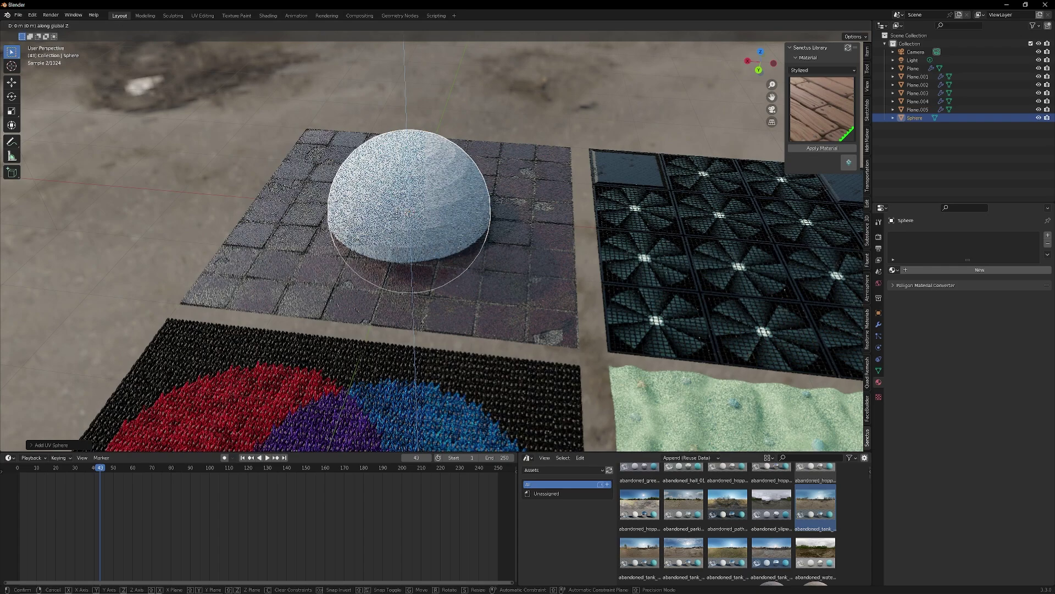
scroll(393, 225, "up", 4)
left_click(560, 292)
scroll(558, 292, "down", 1)
left_click(509, 207)
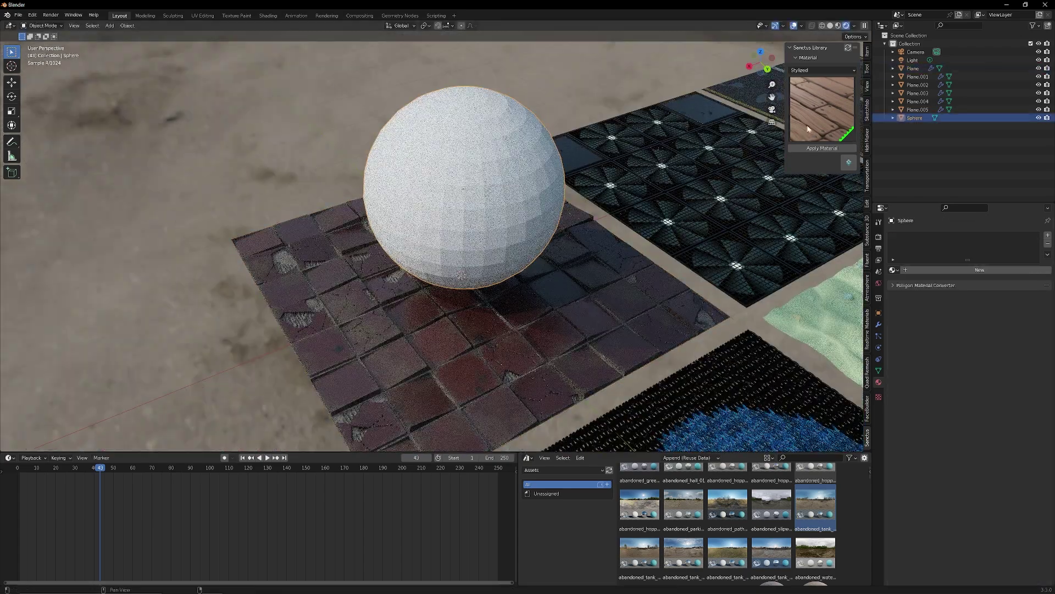
Step: Apply the Bronze material from the Sanctus Library's Metals category to the sphere and shade it smooth
left_click(816, 94)
left_click(819, 71)
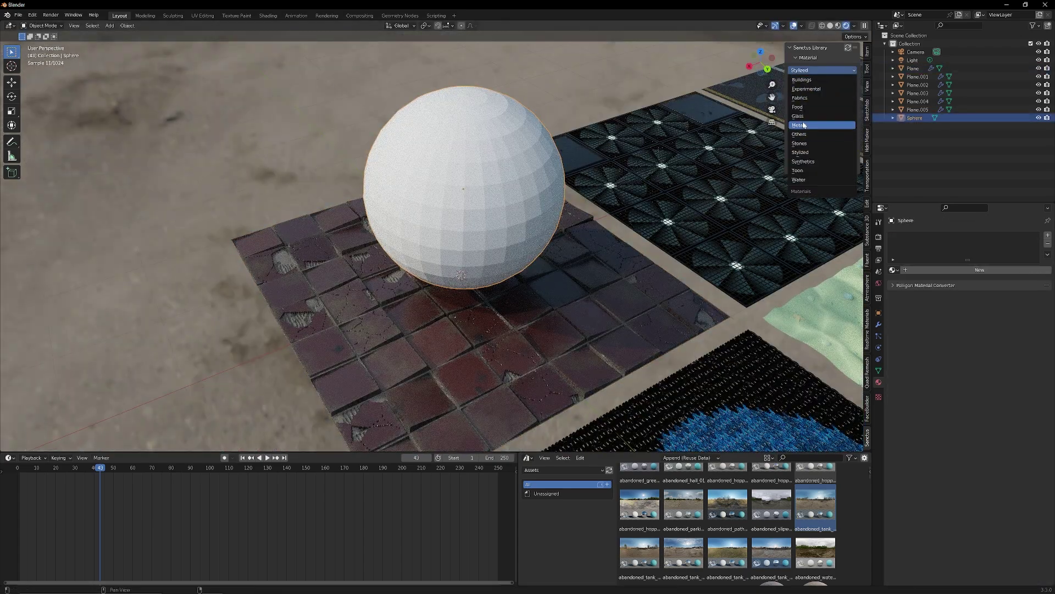
left_click(821, 134)
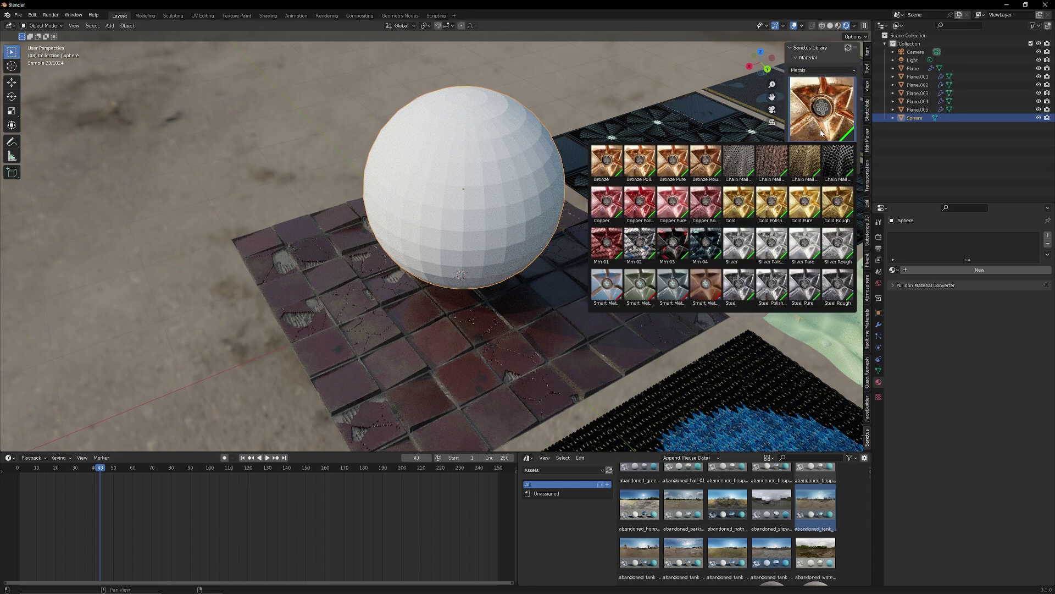
left_click(823, 149)
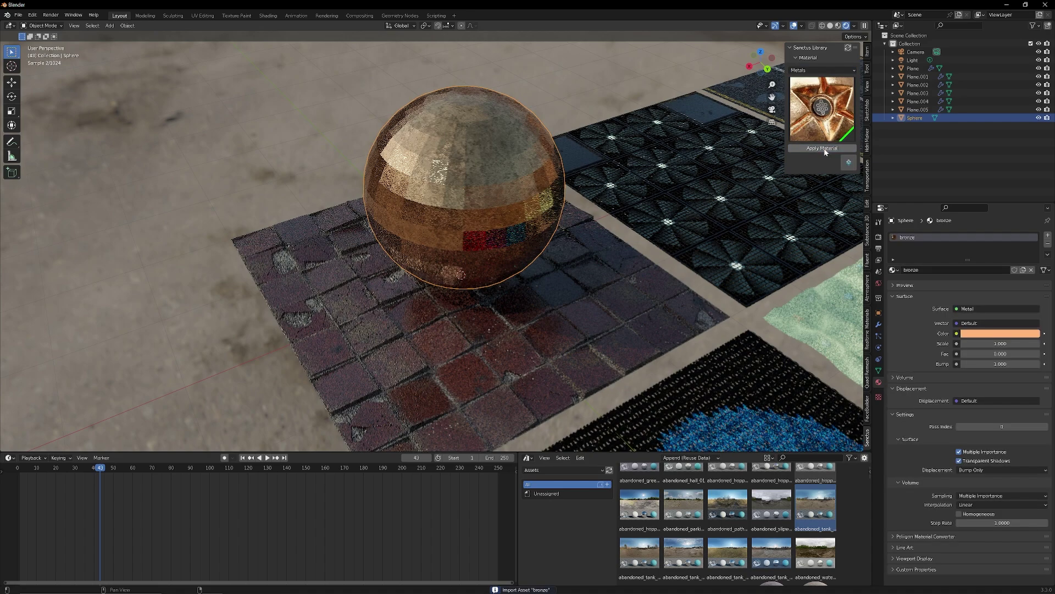
middle_click_drag(590, 326, 532, 301)
right_click(499, 176)
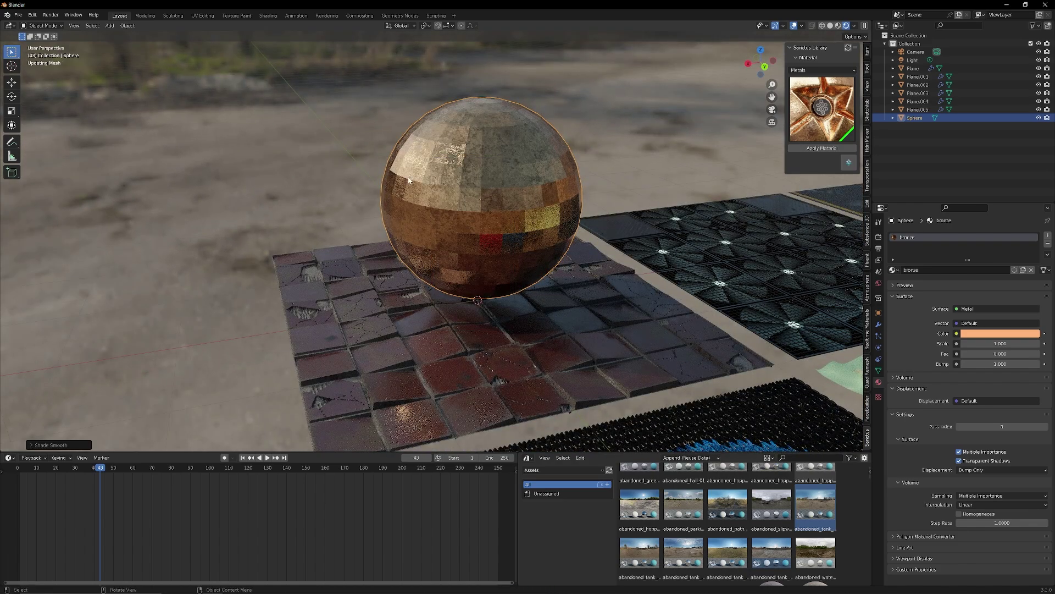
Step: Duplicate the bronze sphere along the X axis and place the copy over the sci-fi panel plane
middle_click_drag(434, 335, 440, 220)
key("shift+d")
key("z")
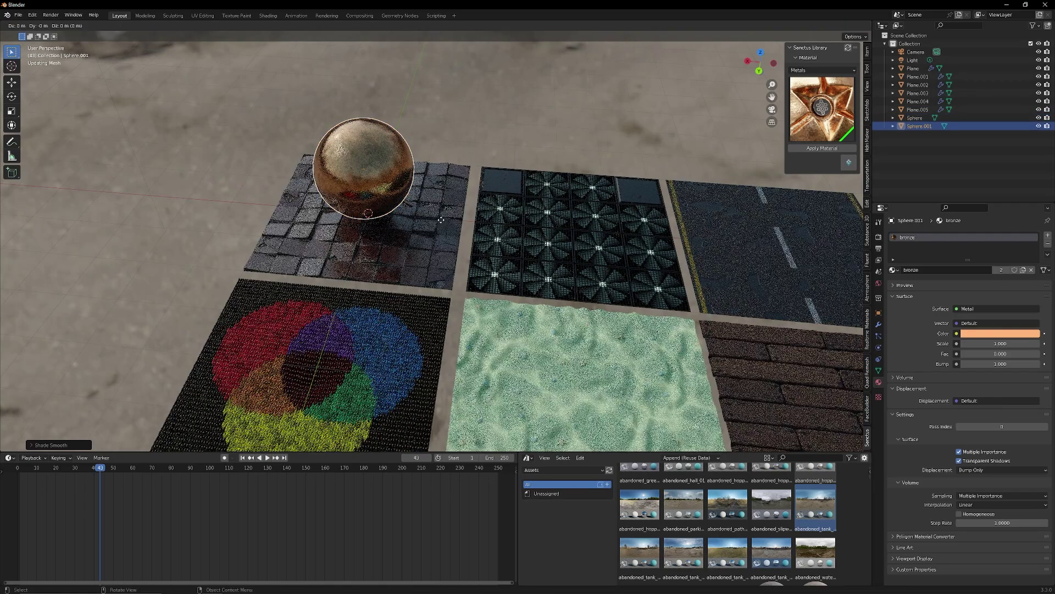
key("x")
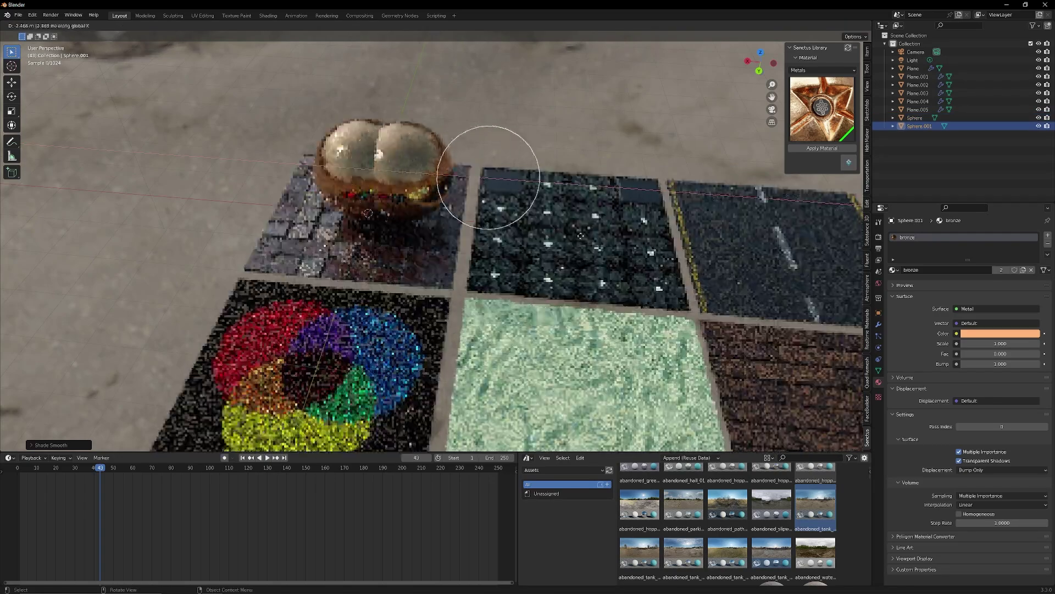
left_click(659, 253)
Step: Apply the Silver Polished material from the Metals category to the sphere above the sci-fi panel plane
left_click(820, 108)
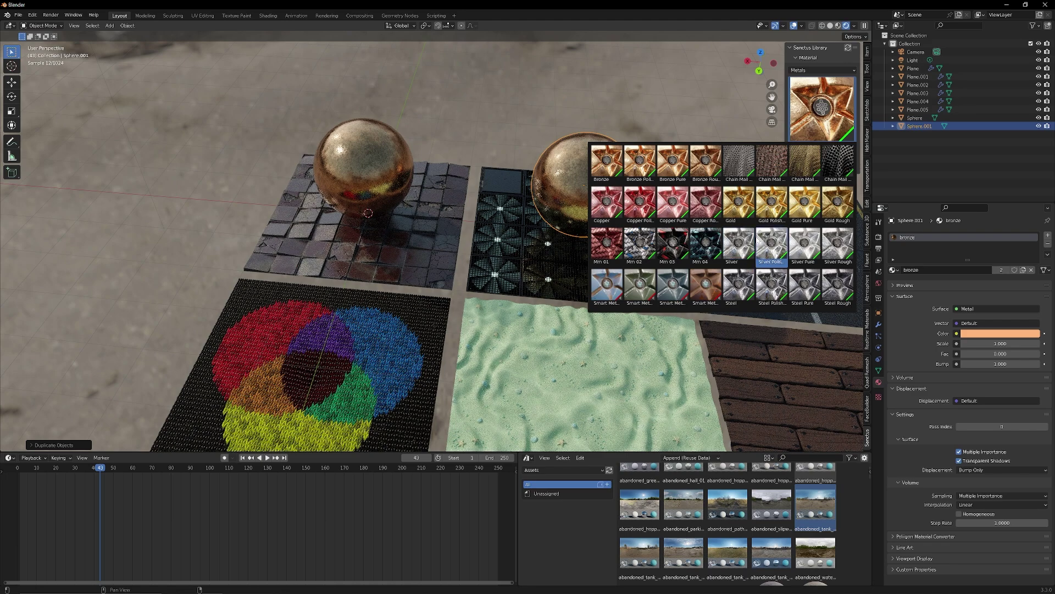
left_click(771, 244)
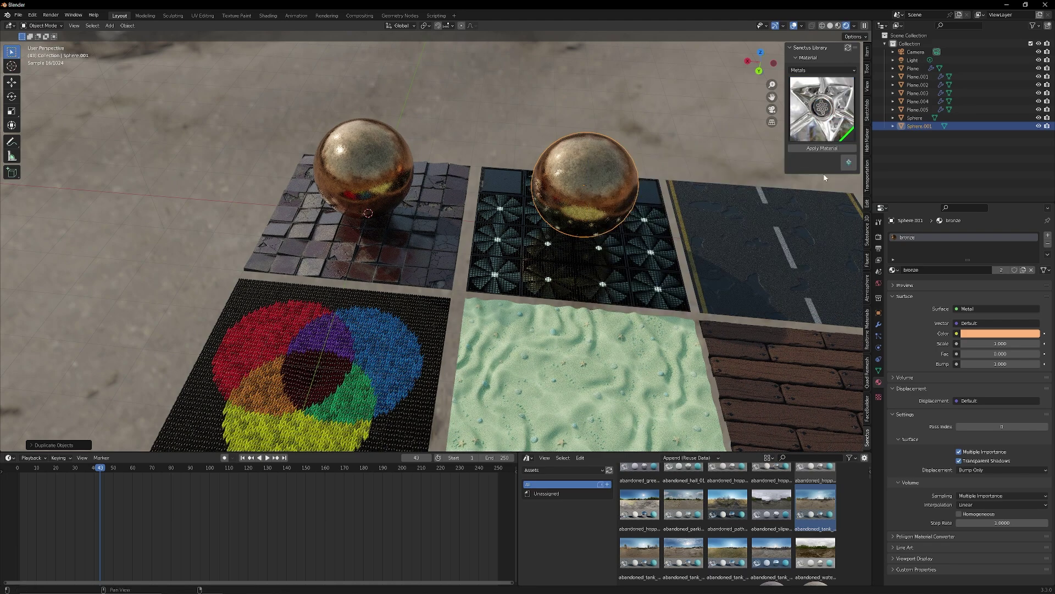
left_click(814, 148)
Step: Duplicate the polished silver sphere over the asphalt plane and apply the Steel Rough material to the copy
middle_click_drag(718, 270, 566, 235)
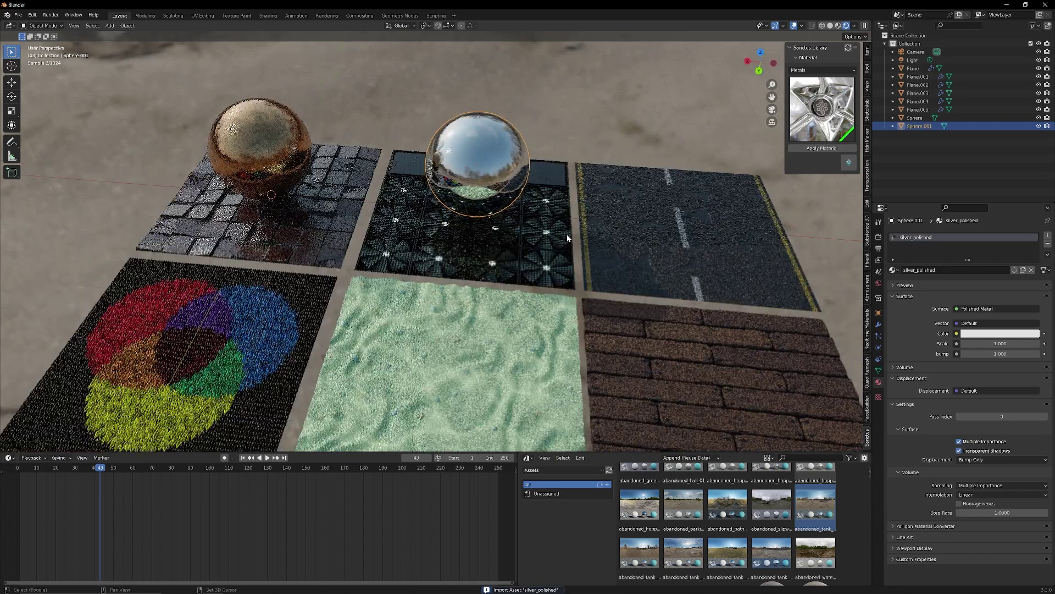
key("shift+d")
left_click(769, 242)
left_click(840, 112)
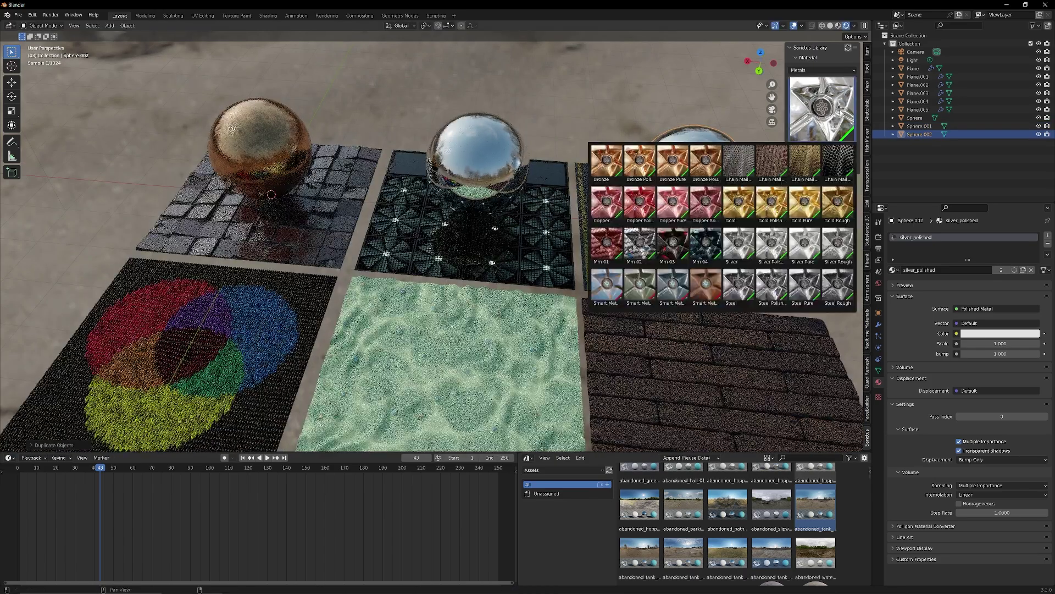
left_click(818, 275)
left_click(835, 149)
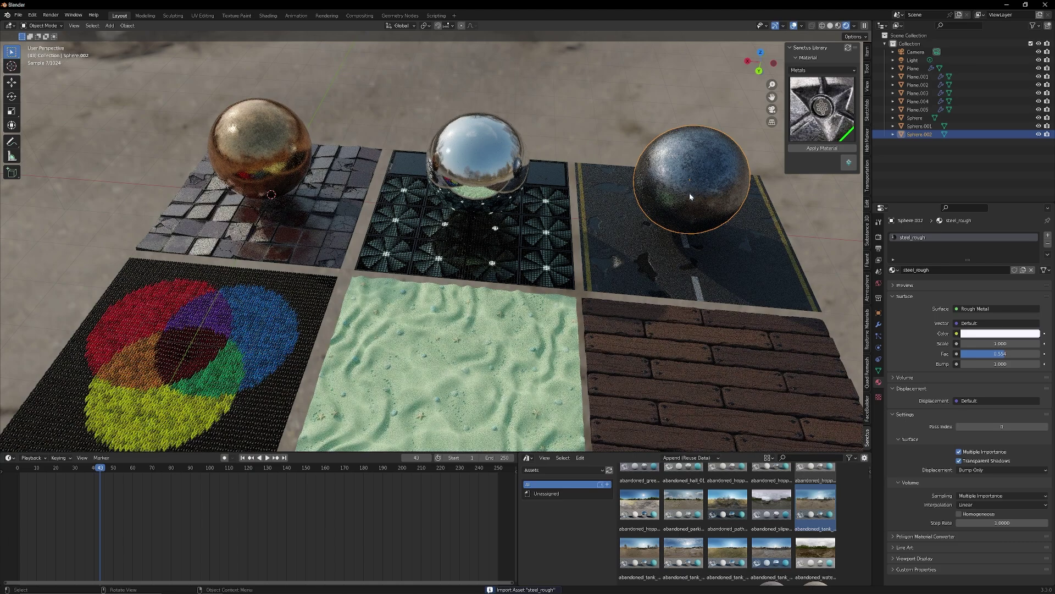
Step: Place a copy of the silver sphere over the sand plane and replace its material with a new Principled BSDF, Metallic 1 and Roughness 0
middle_click_drag(634, 252, 511, 277)
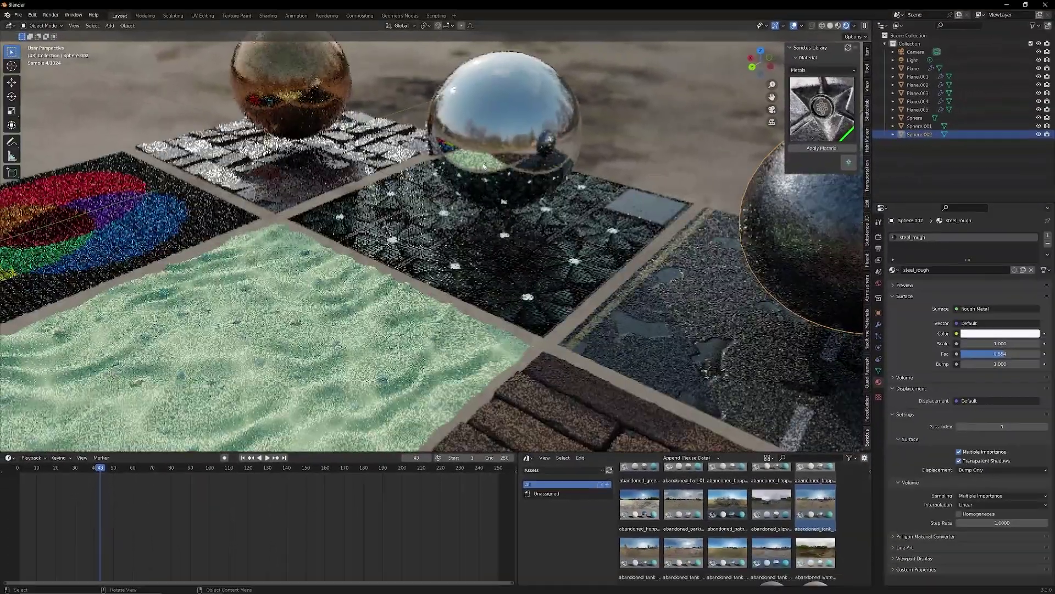
scroll(522, 144, "down", 6)
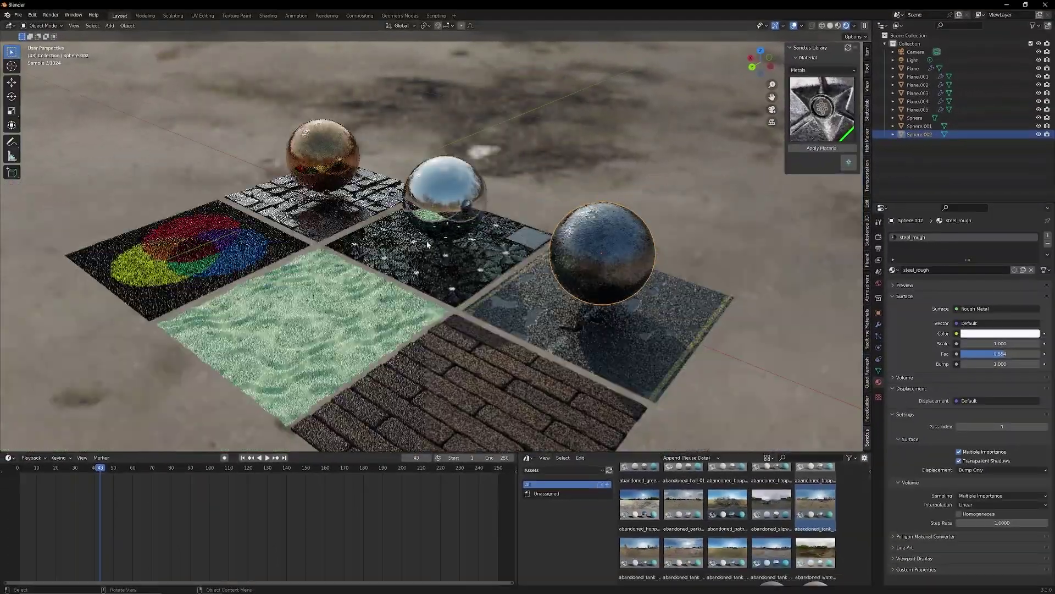
scroll(468, 242, "down", 4)
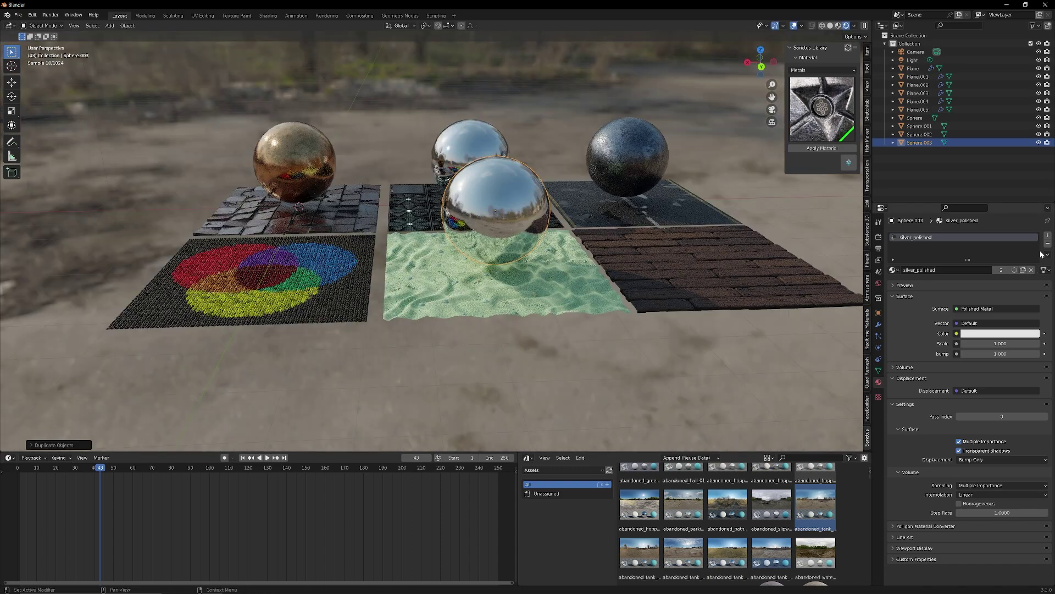
left_click(1048, 243)
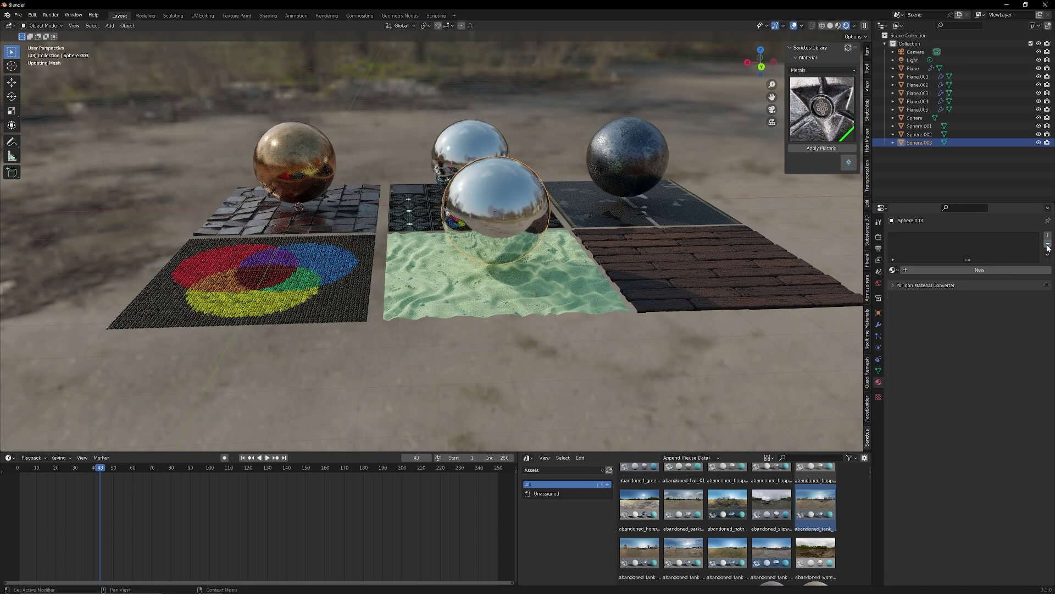
left_click(935, 268)
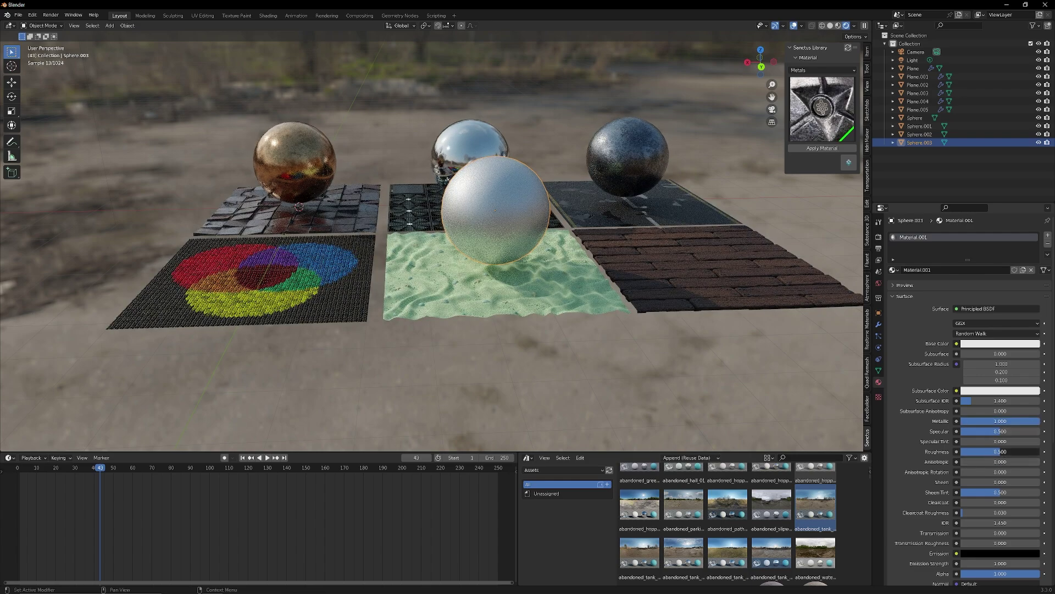
middle_click_drag(385, 165, 425, 149)
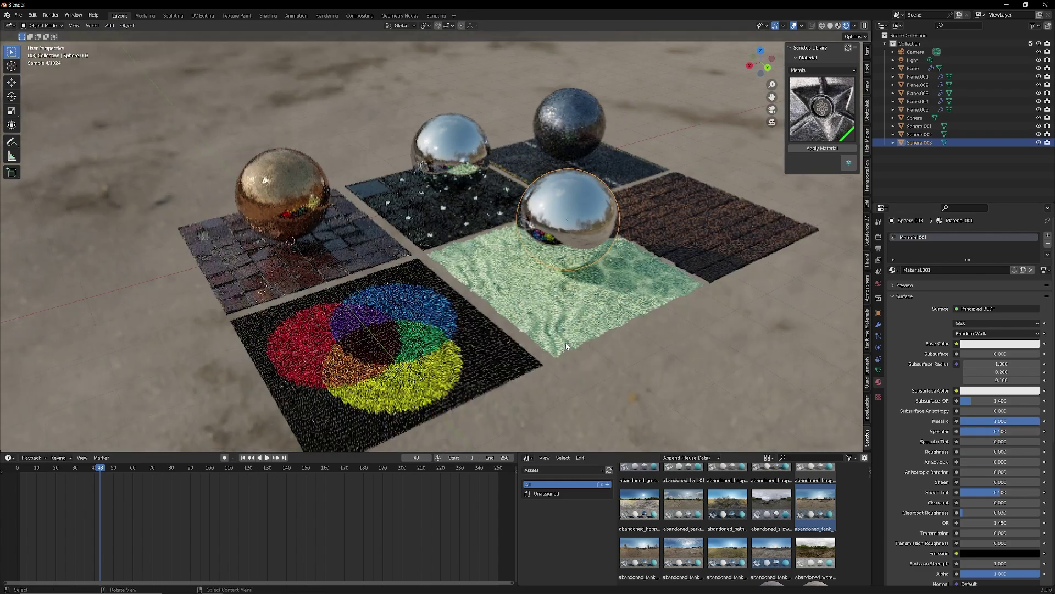
Step: Compare the Principled BSDF metal sphere with the Silver Polished sphere from several angles
left_click(455, 146)
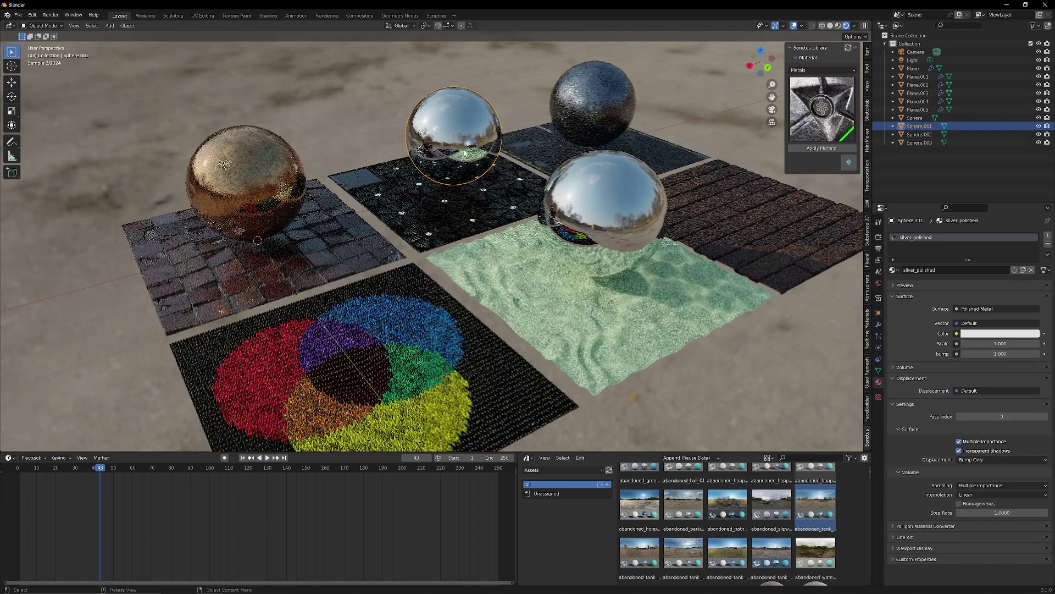
left_click(569, 211)
middle_click_drag(569, 212, 374, 231)
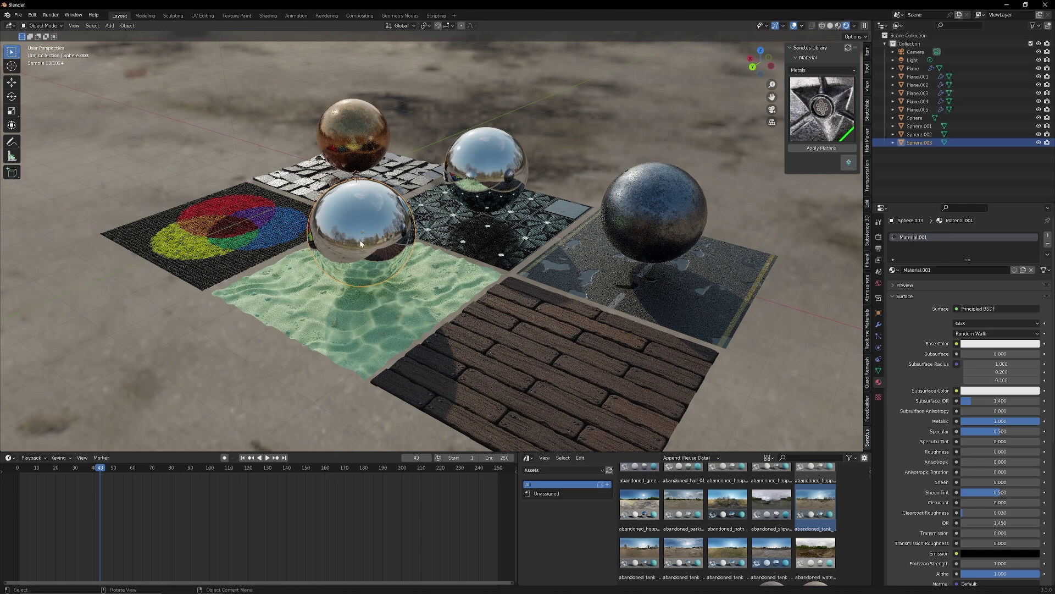
middle_click_drag(332, 259, 401, 256)
scroll(401, 256, "up", 3)
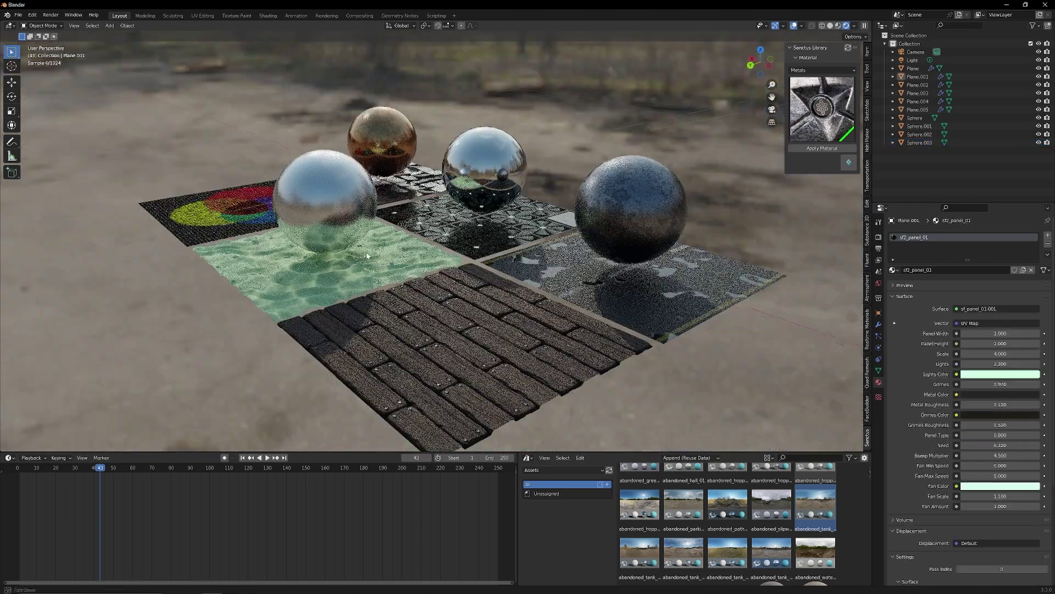
middle_click_drag(367, 255, 488, 188)
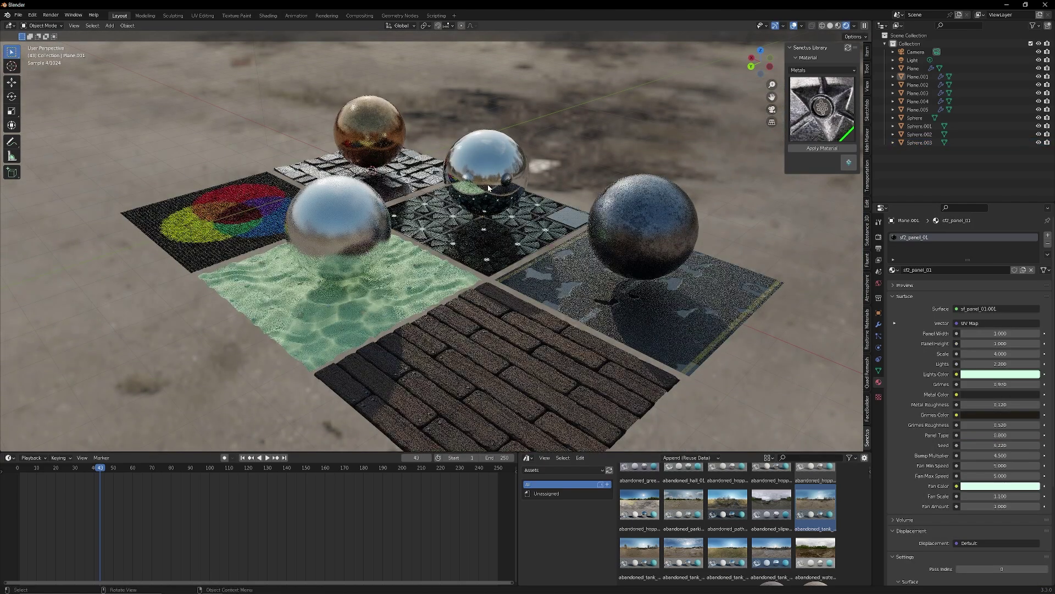
Step: Try the chain mail material on the sphere above the sand plane, and replace it with Gold Polished
left_click(513, 175)
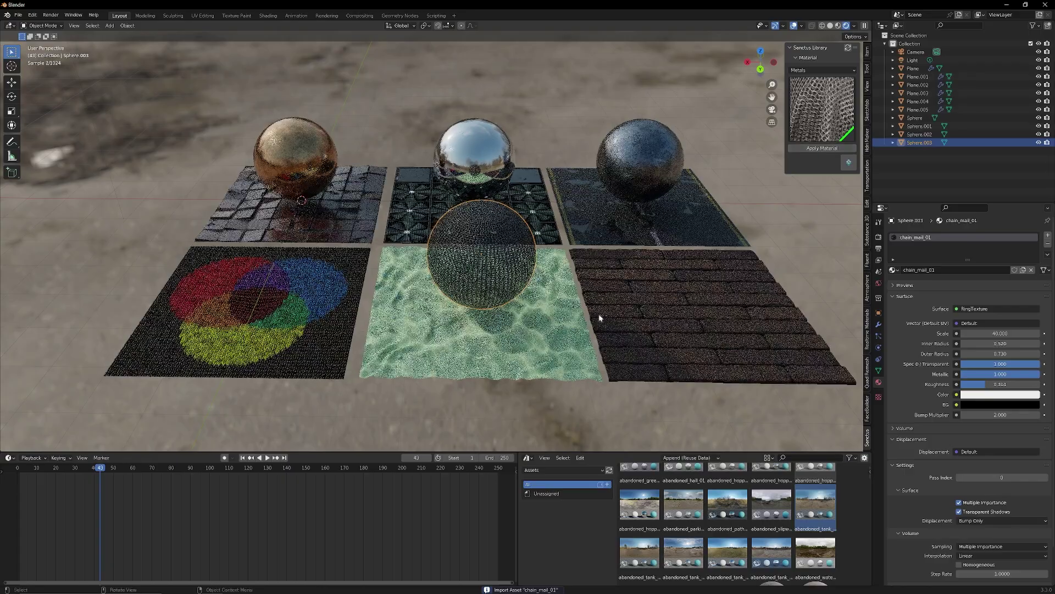
middle_click_drag(474, 225, 446, 213)
scroll(447, 213, "up", 6)
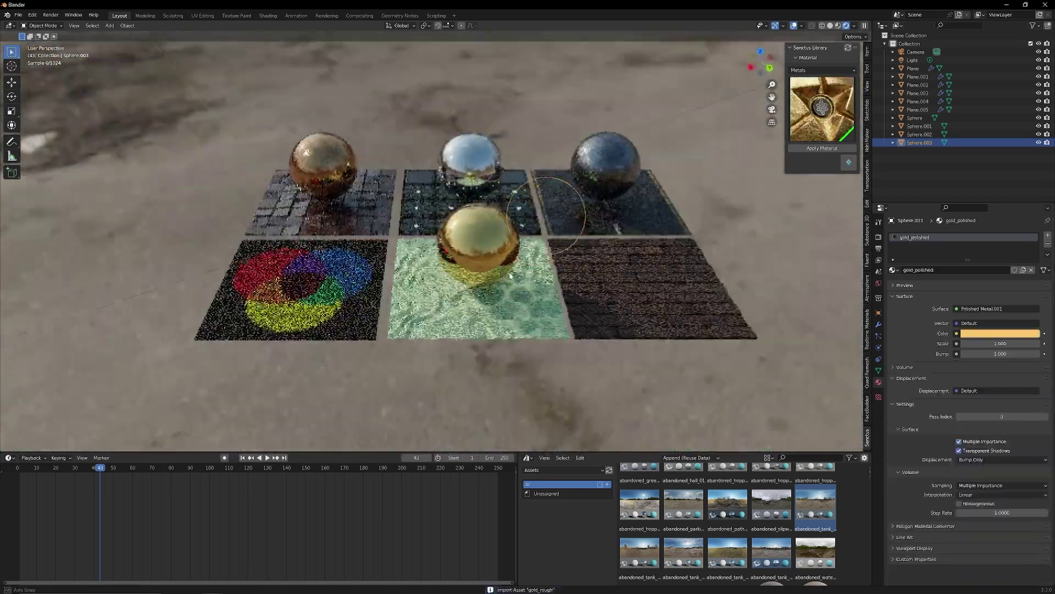
Step: Duplicate the gold sphere along the X axis over the wood plank plane and apply the chocolate_01 material from the Food category
middle_click_drag(510, 276, 456, 266)
key("shift+d")
key("x")
left_click(637, 283)
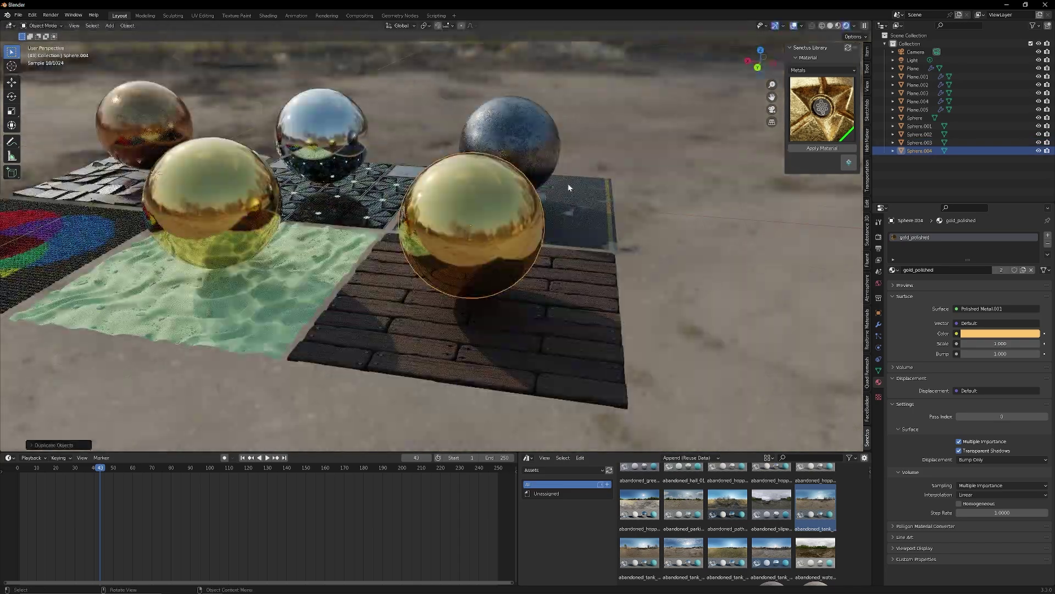
left_click(808, 148)
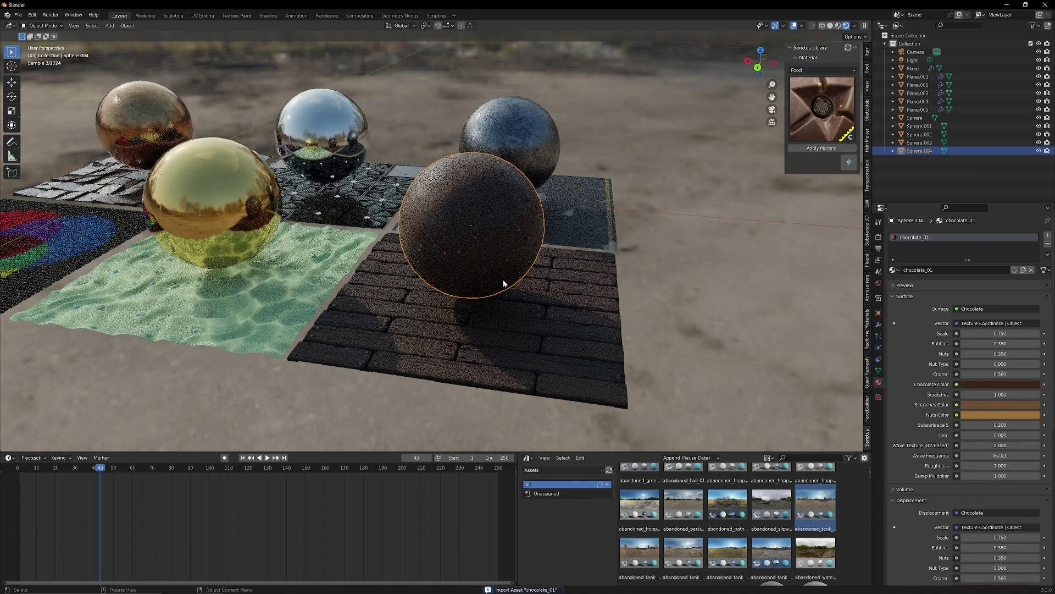
Step: Set the chocolate material's Nuts value to 0 on the sphere above the wood planks
scroll(502, 280, "up", 3)
middle_click_drag(389, 231, 486, 321)
middle_click_drag(428, 279, 466, 309)
scroll(579, 331, "down", 2)
middle_click_drag(579, 331, 555, 261, "shift")
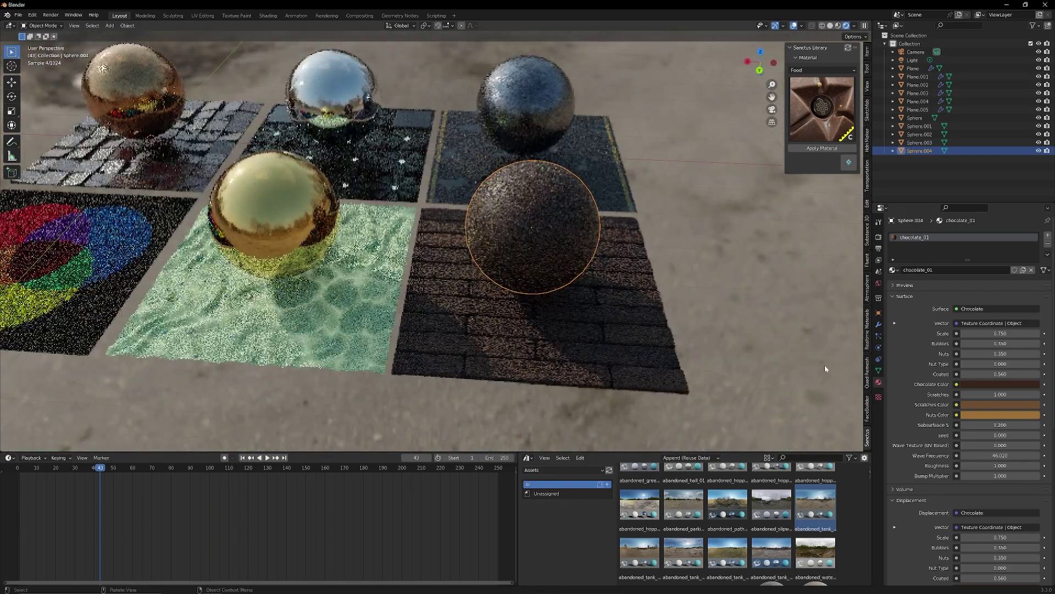
left_click_drag(1000, 353, 960, 354)
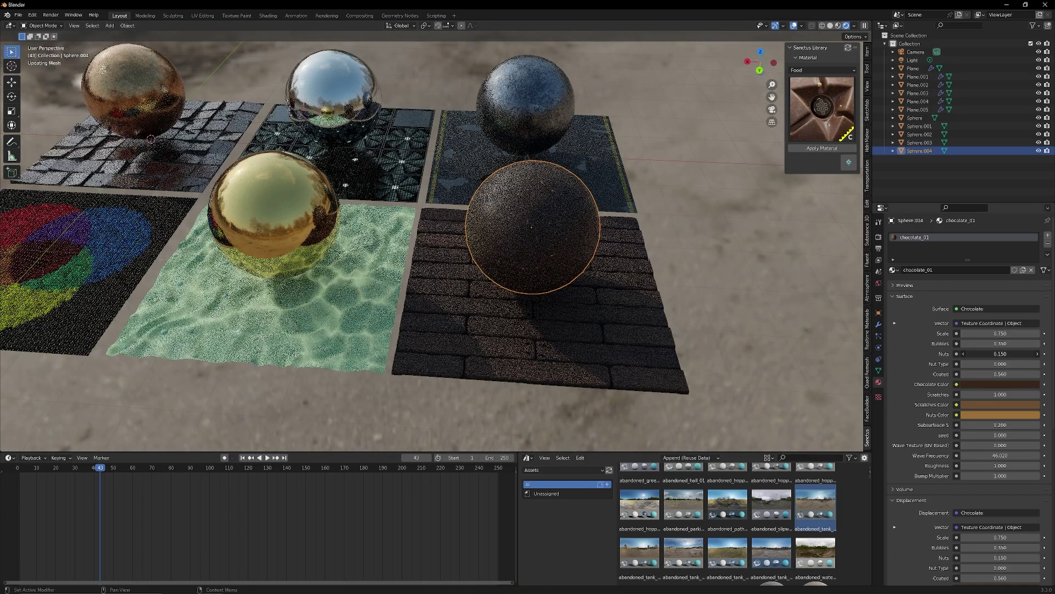
Step: Duplicate the chocolate sphere along the X axis over the wool plane and apply the meatballs material to the copy
middle_click_drag(464, 295, 372, 245)
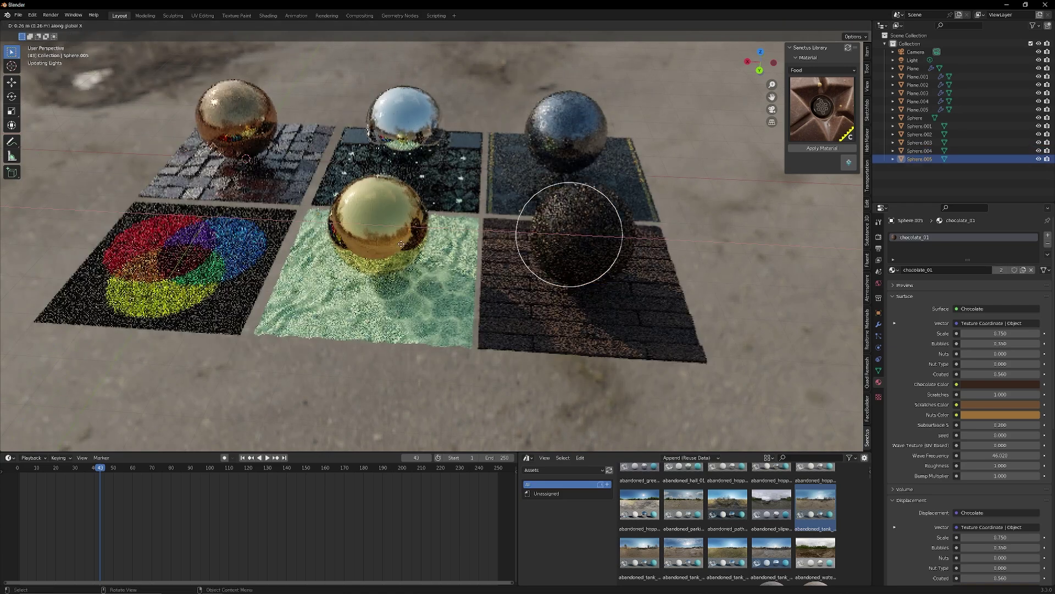
key("x")
left_click(34, 233)
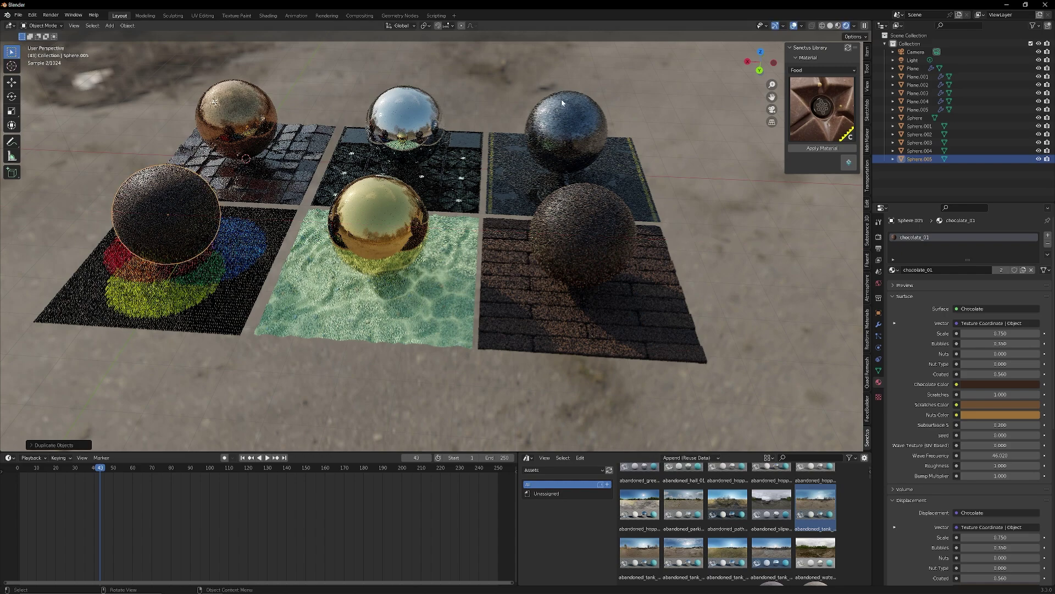
left_click(806, 110)
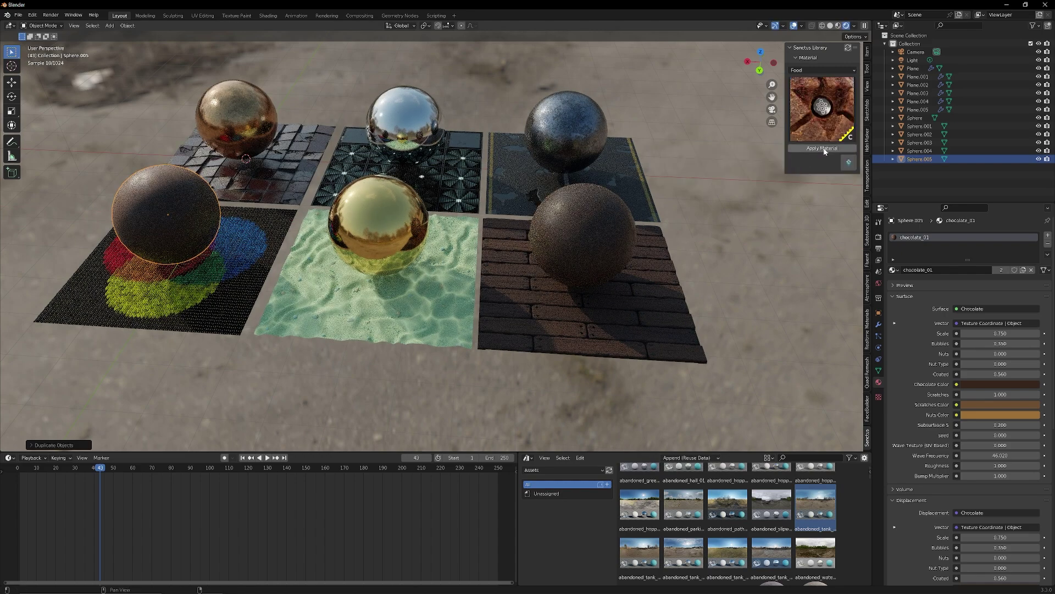
left_click(794, 147)
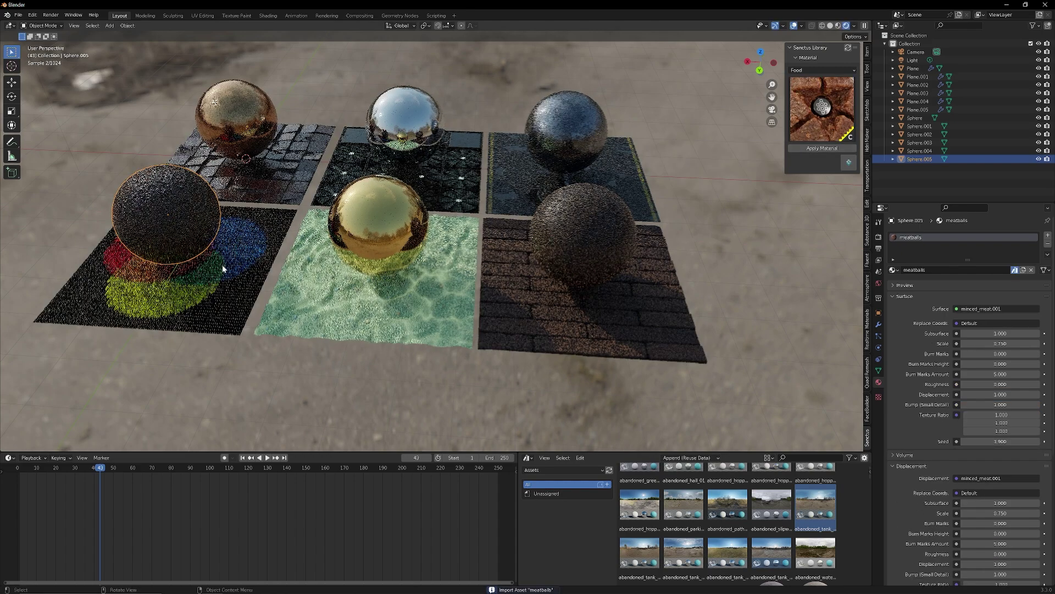
key("KP_Decimal")
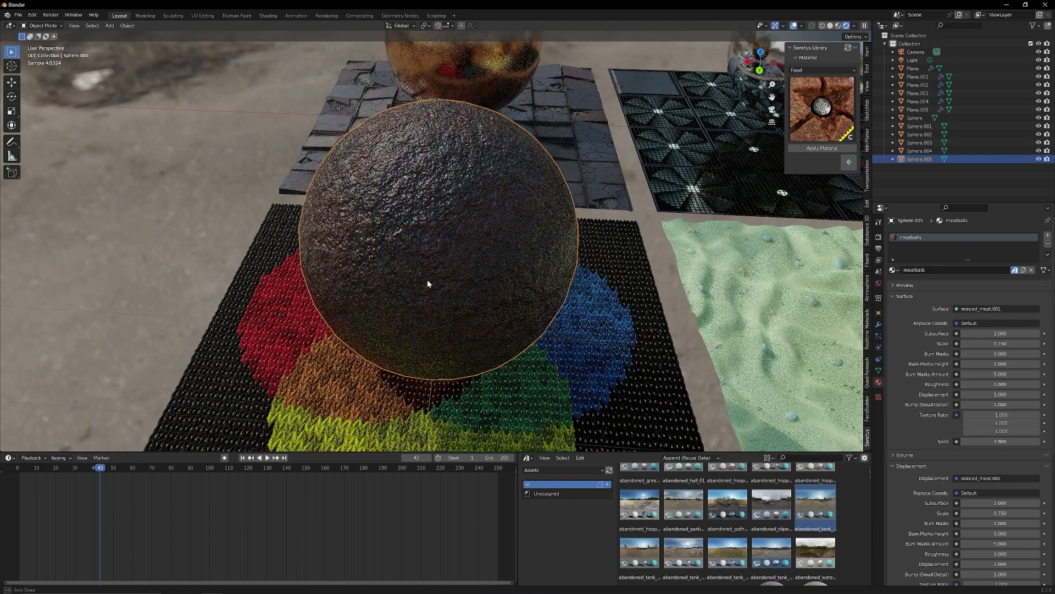
middle_click_drag(427, 284, 330, 251)
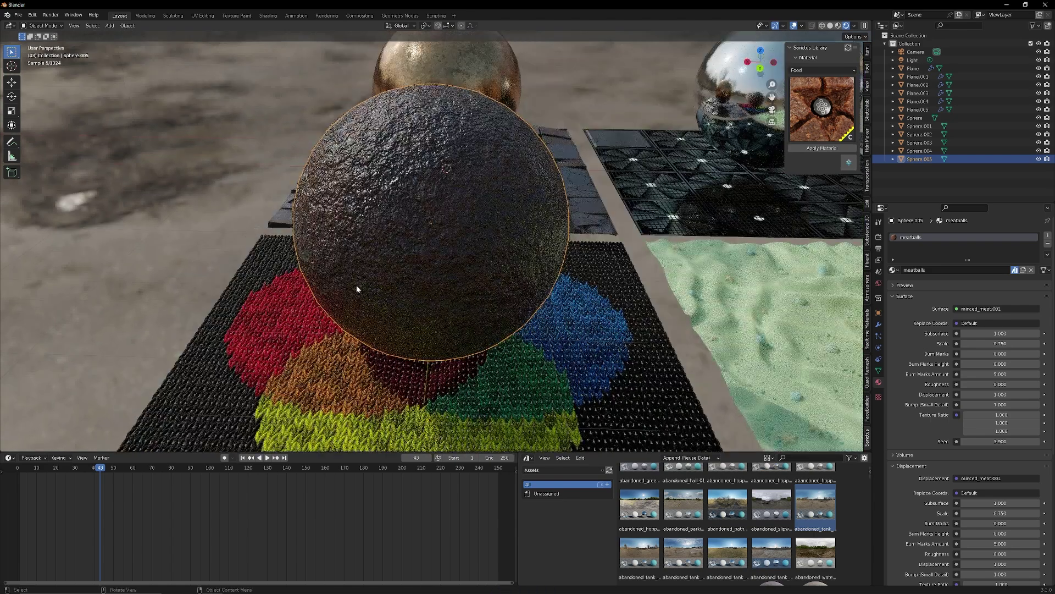
Step: Under the abandoned_tank_farm_03 world, give the wood-plank sphere marble_calacatta and the wool-plane sphere a glossy black material from the Others category
scroll(401, 309, "down", 4)
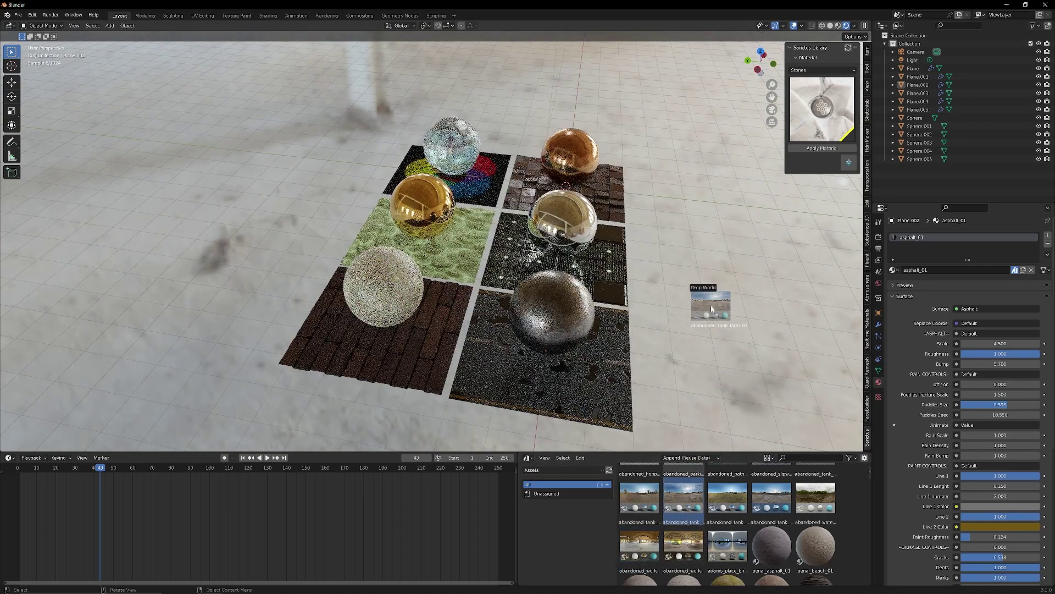
middle_click_drag(591, 318, 580, 337)
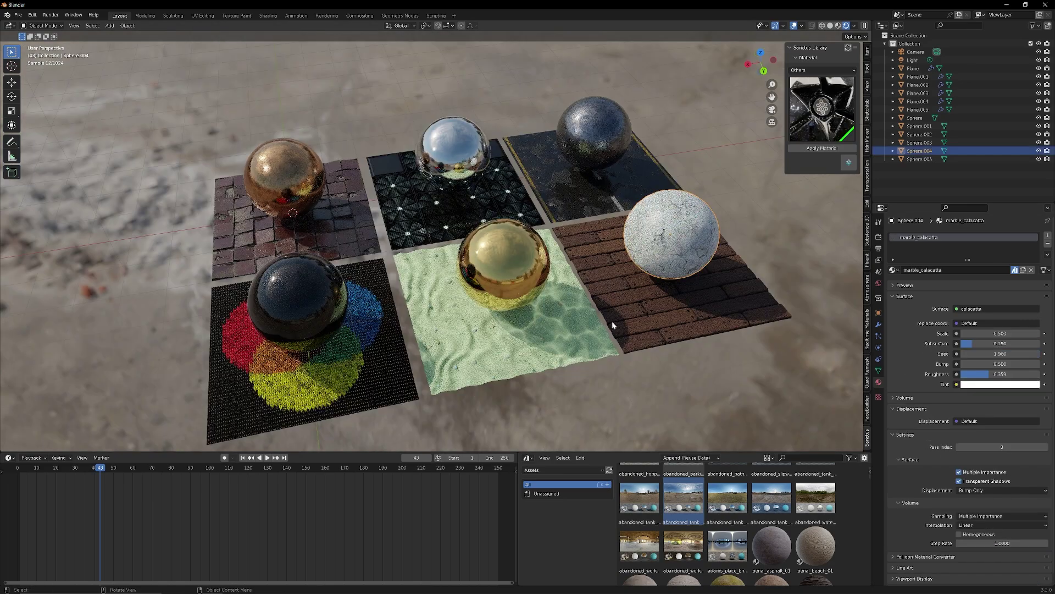
middle_click_drag(612, 321, 580, 323)
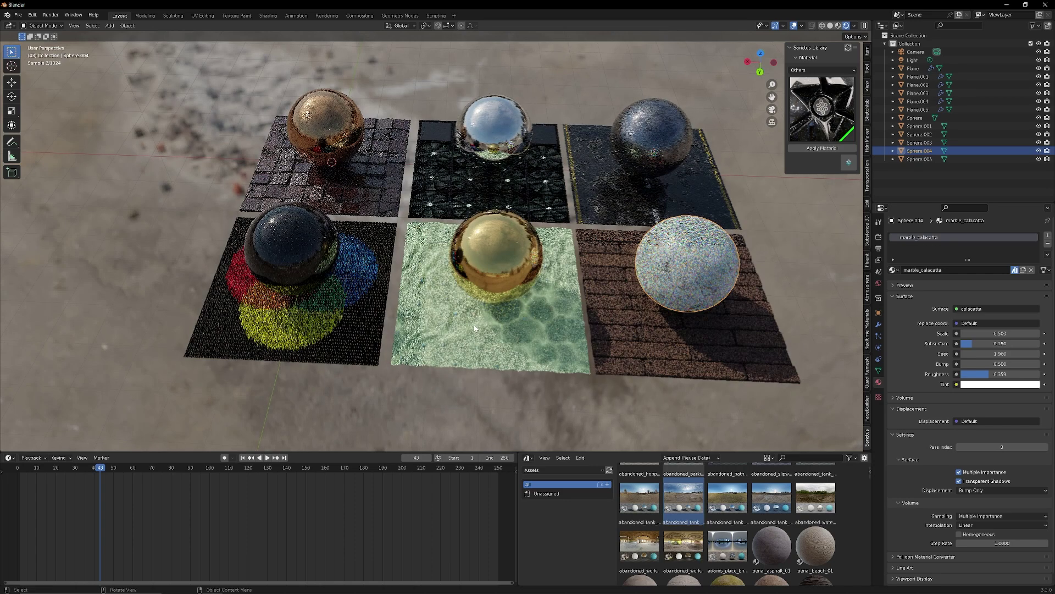
Step: Open the gold sphere's gold_polished node tree in the Shading workspace
left_click(496, 255)
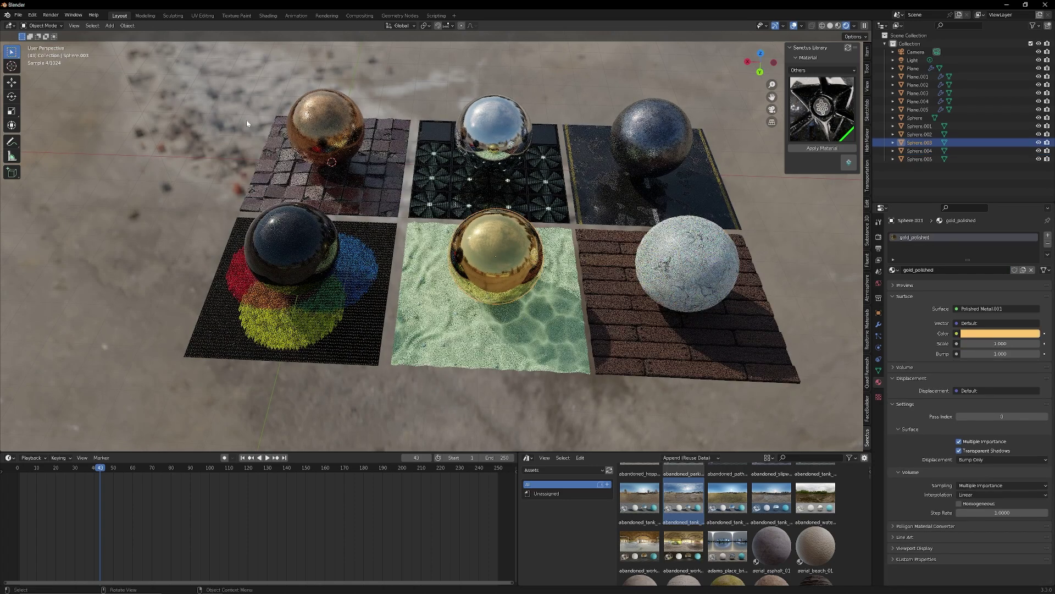
left_click(269, 18)
middle_click_drag(485, 463, 551, 474)
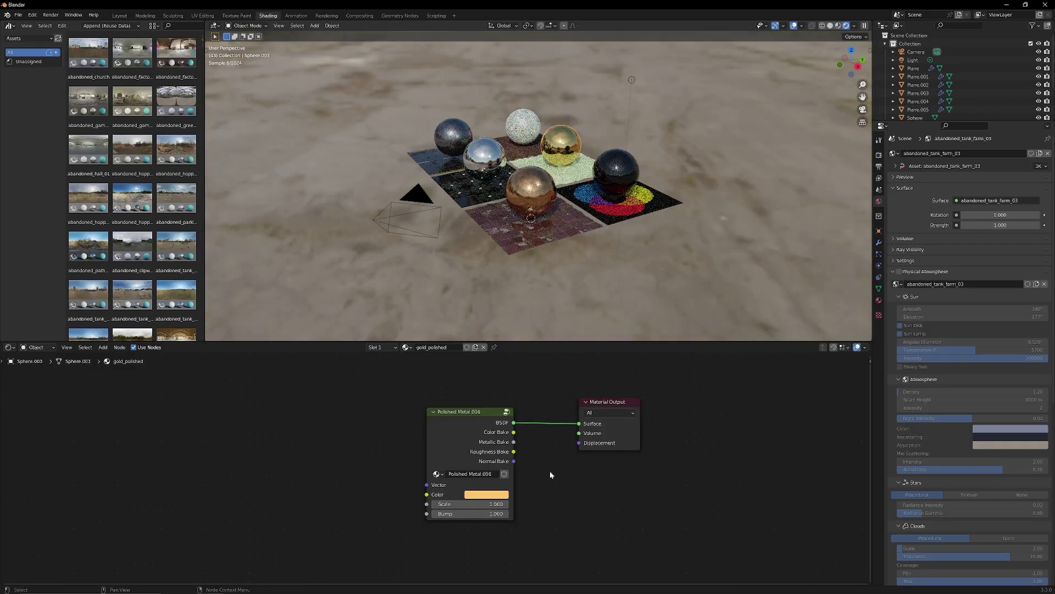
middle_click_drag(337, 414, 318, 415)
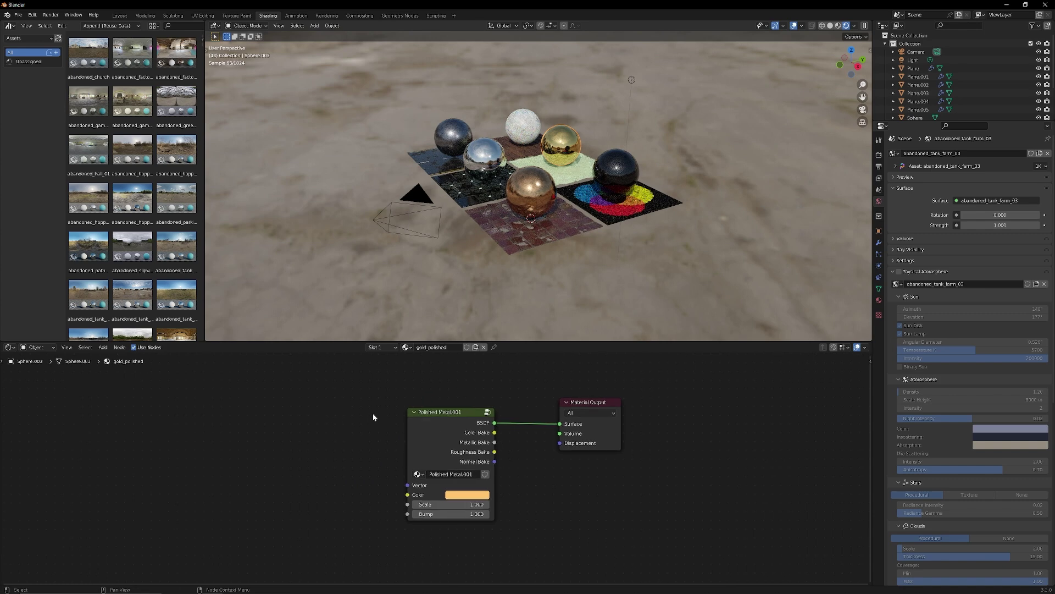
Step: Add art deco and truchet_01 pattern nodes from the Sanctus Library and blend them through a Mix node into the Polished Metal color
key("n")
left_click(819, 370)
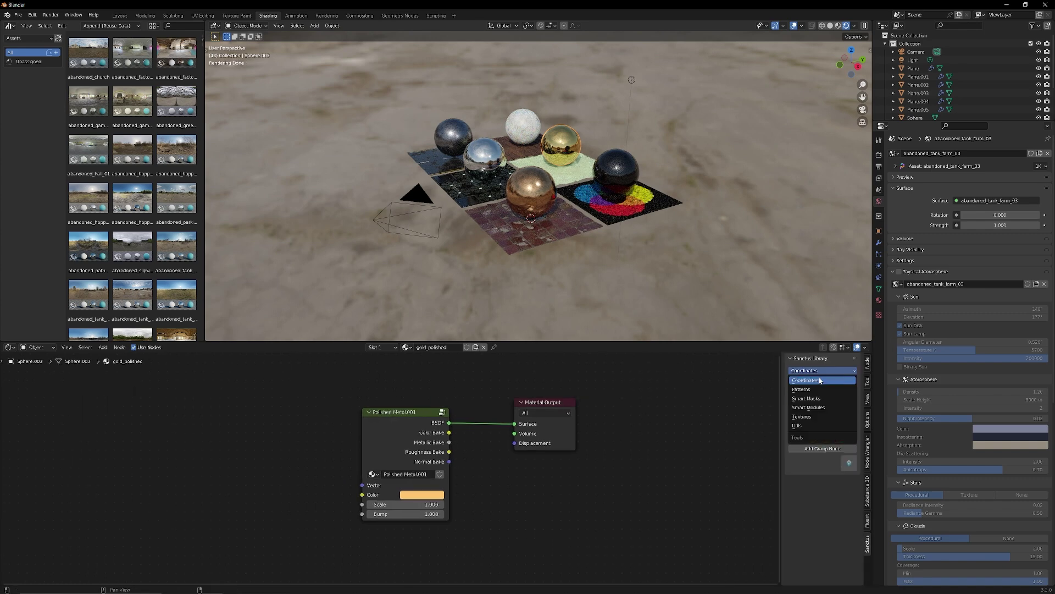
left_click(813, 388)
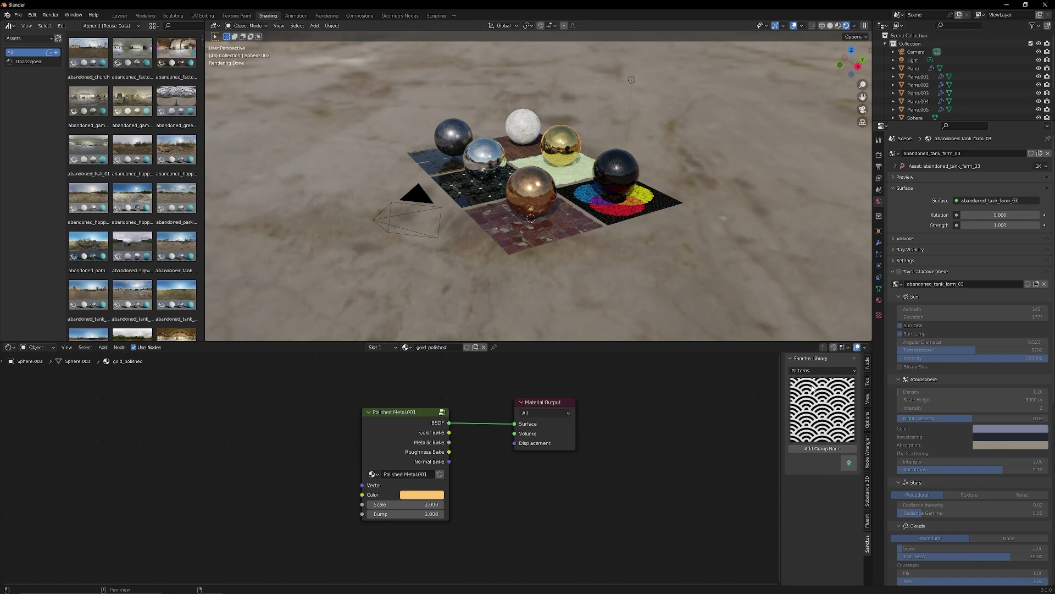
left_click(810, 415)
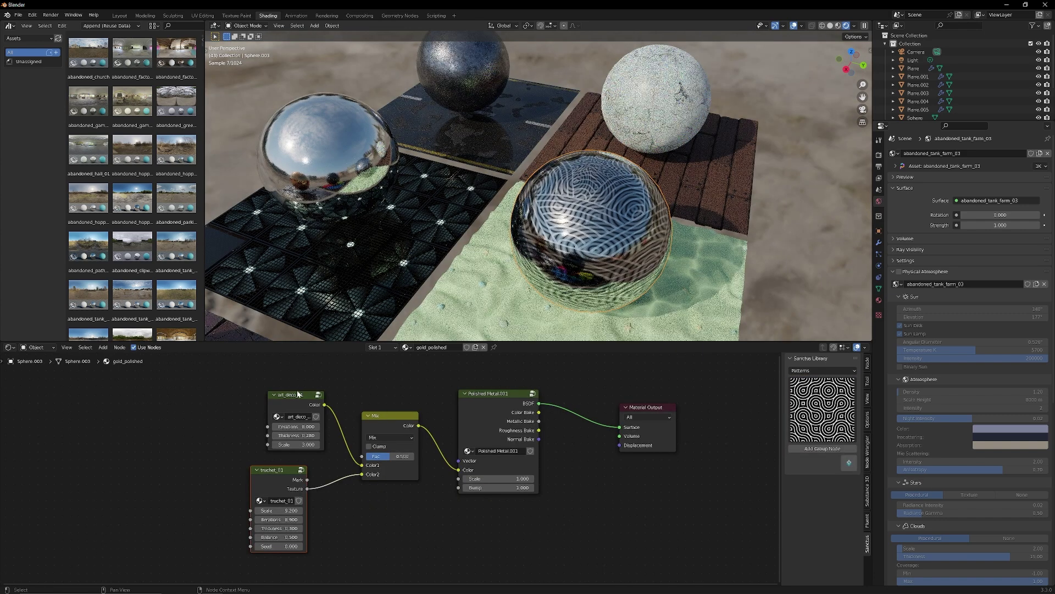
Step: Examine the node trees of the wool and aging tiles planes and look over the complete scene of planes and spheres
left_click(401, 237)
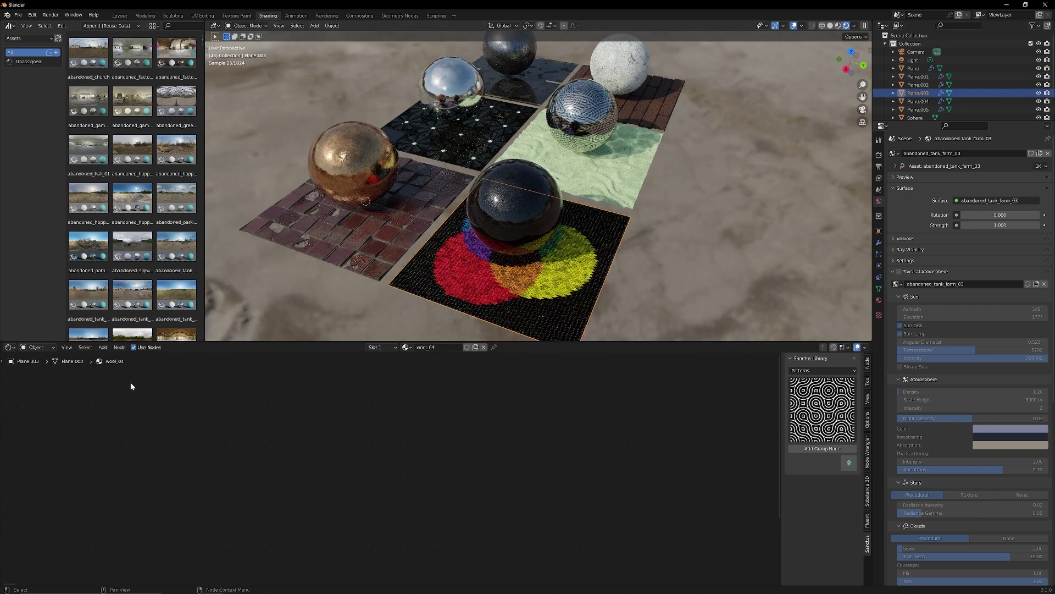
left_click(67, 347)
mouse_move(86, 430)
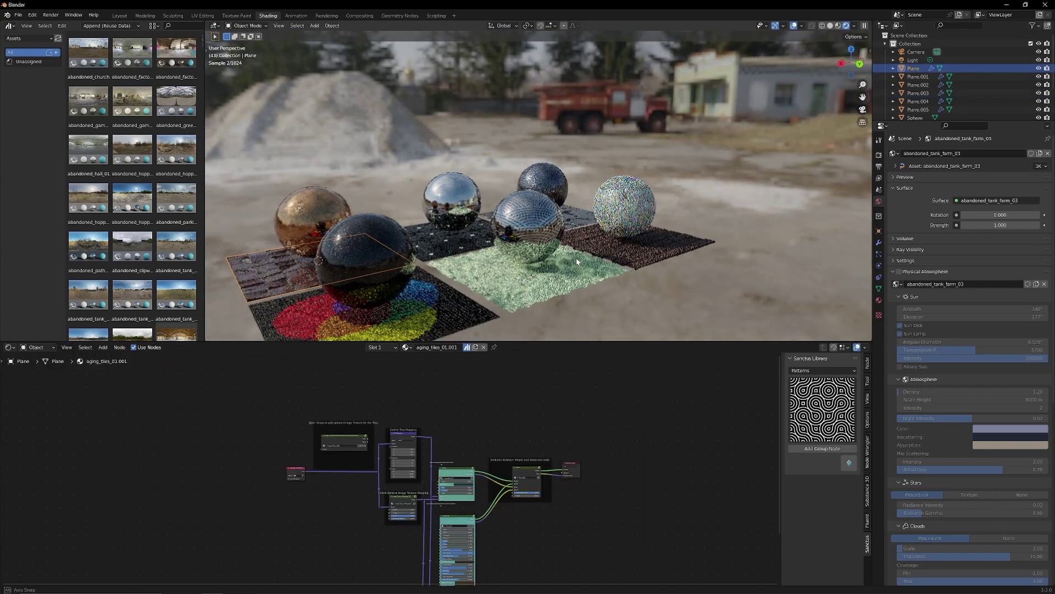
middle_click_drag(576, 258, 534, 251)
scroll(493, 265, "up", 1)
middle_click_drag(417, 258, 649, 264, "shift")
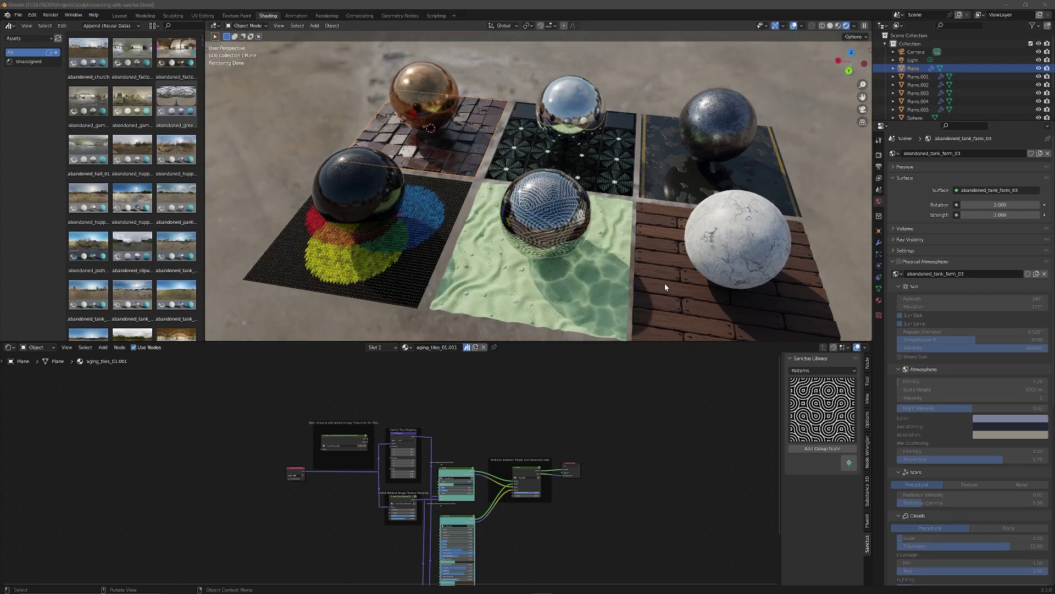